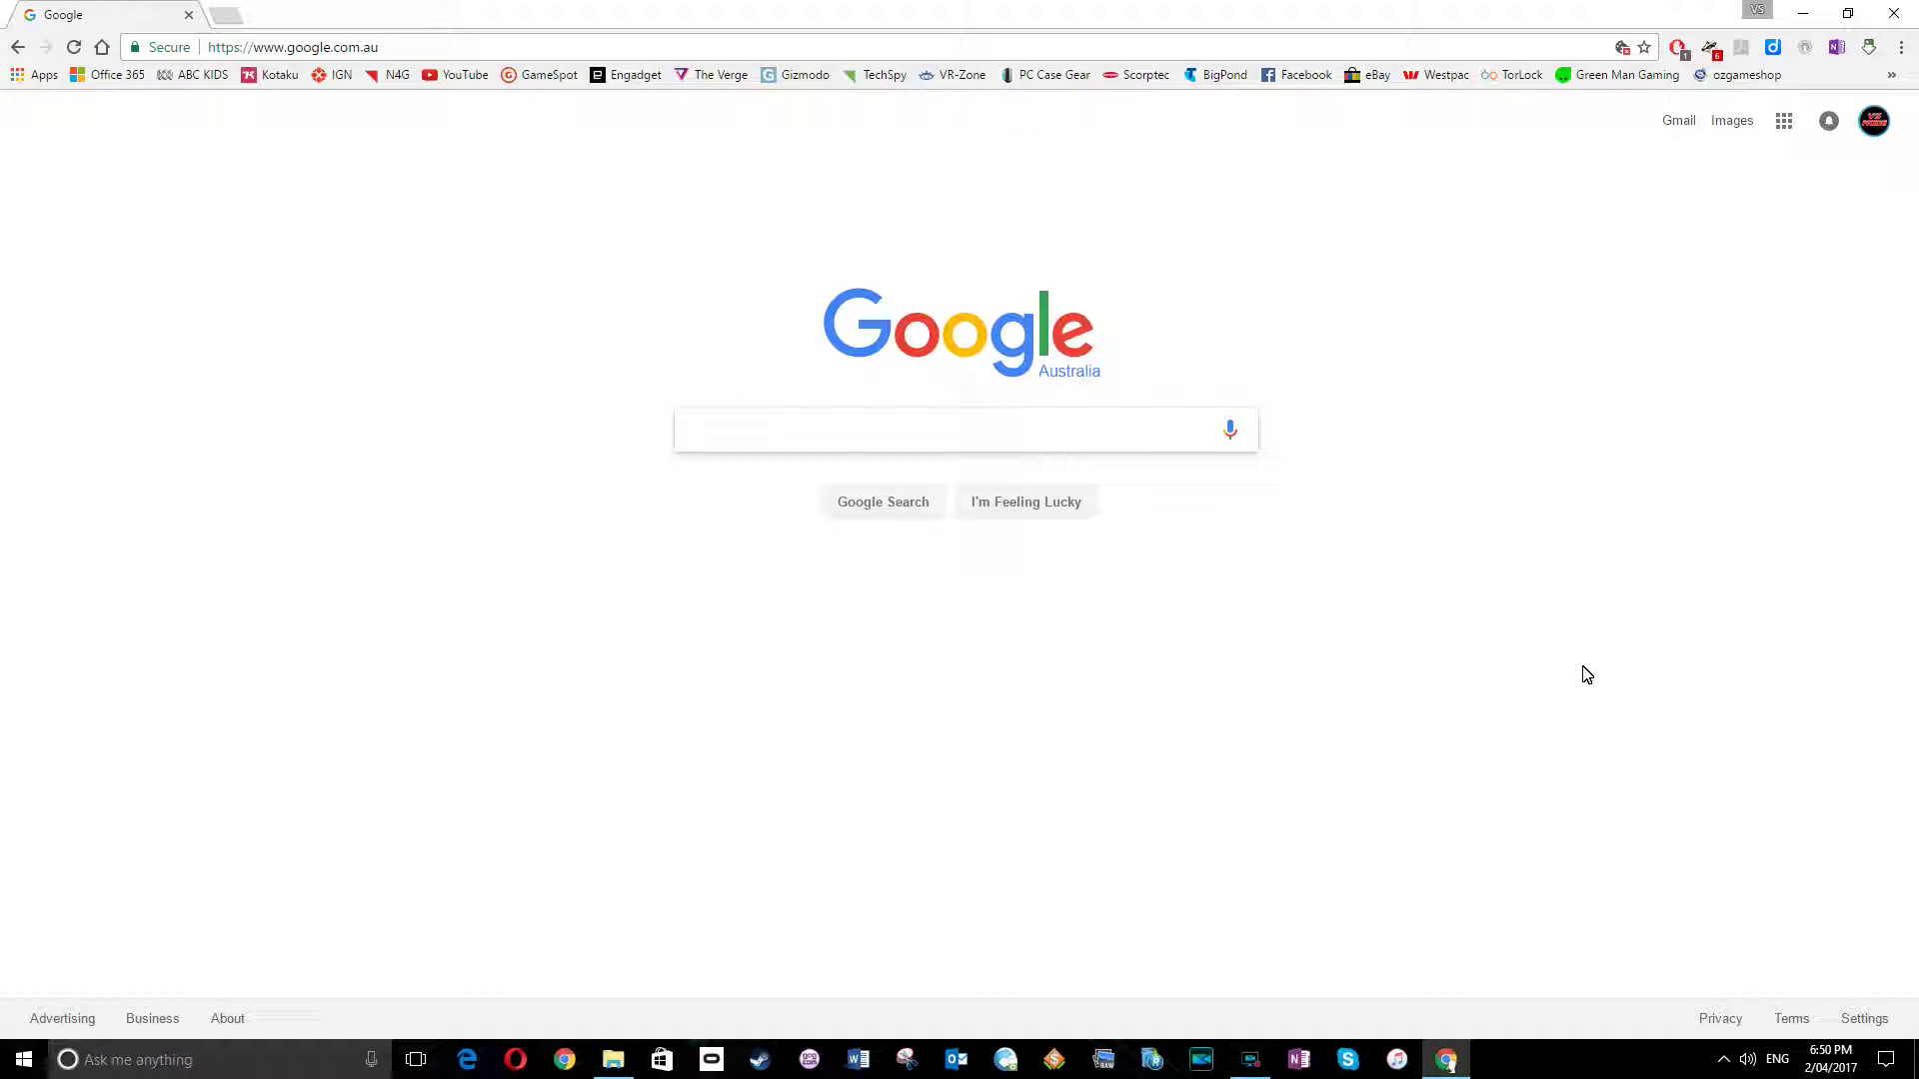
Search Google for "onenote class notebook" and open the OneNote Class Notebook site from the results.
text(oneno)
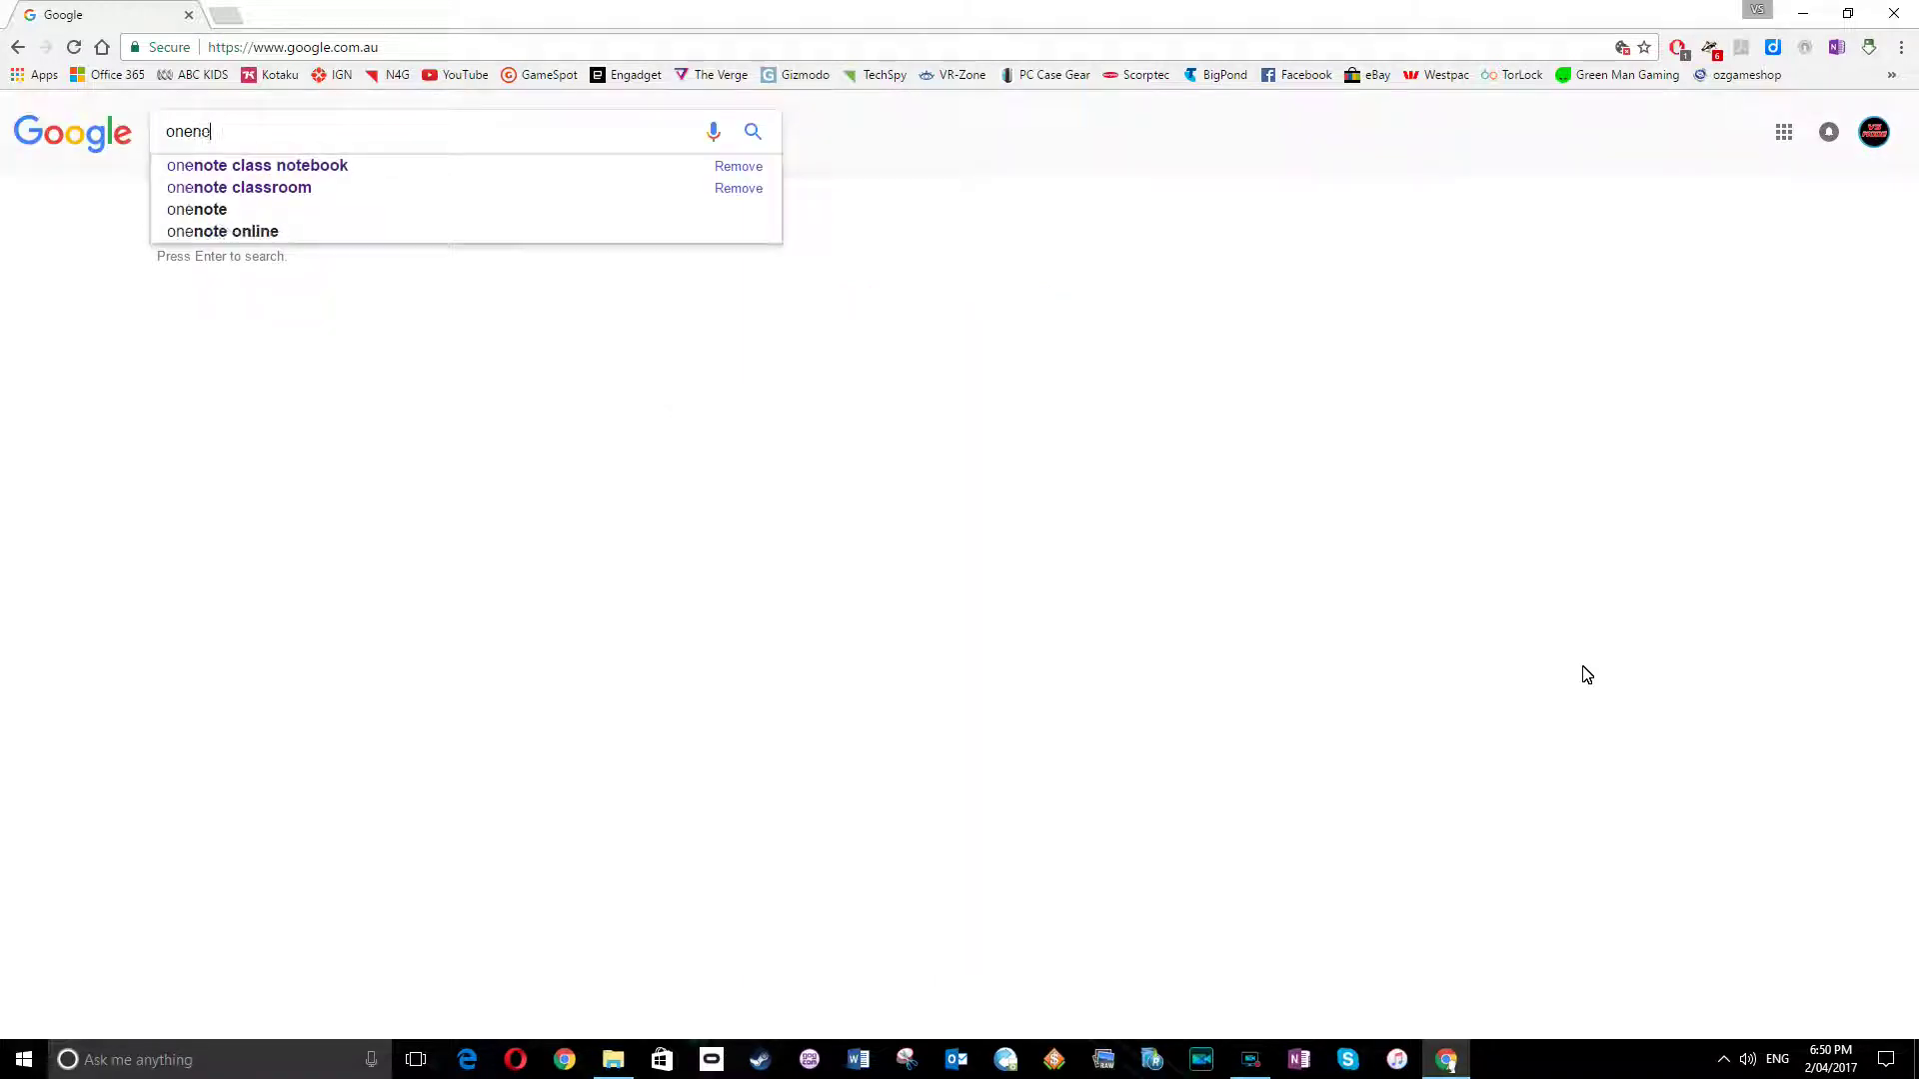
text(te class no)
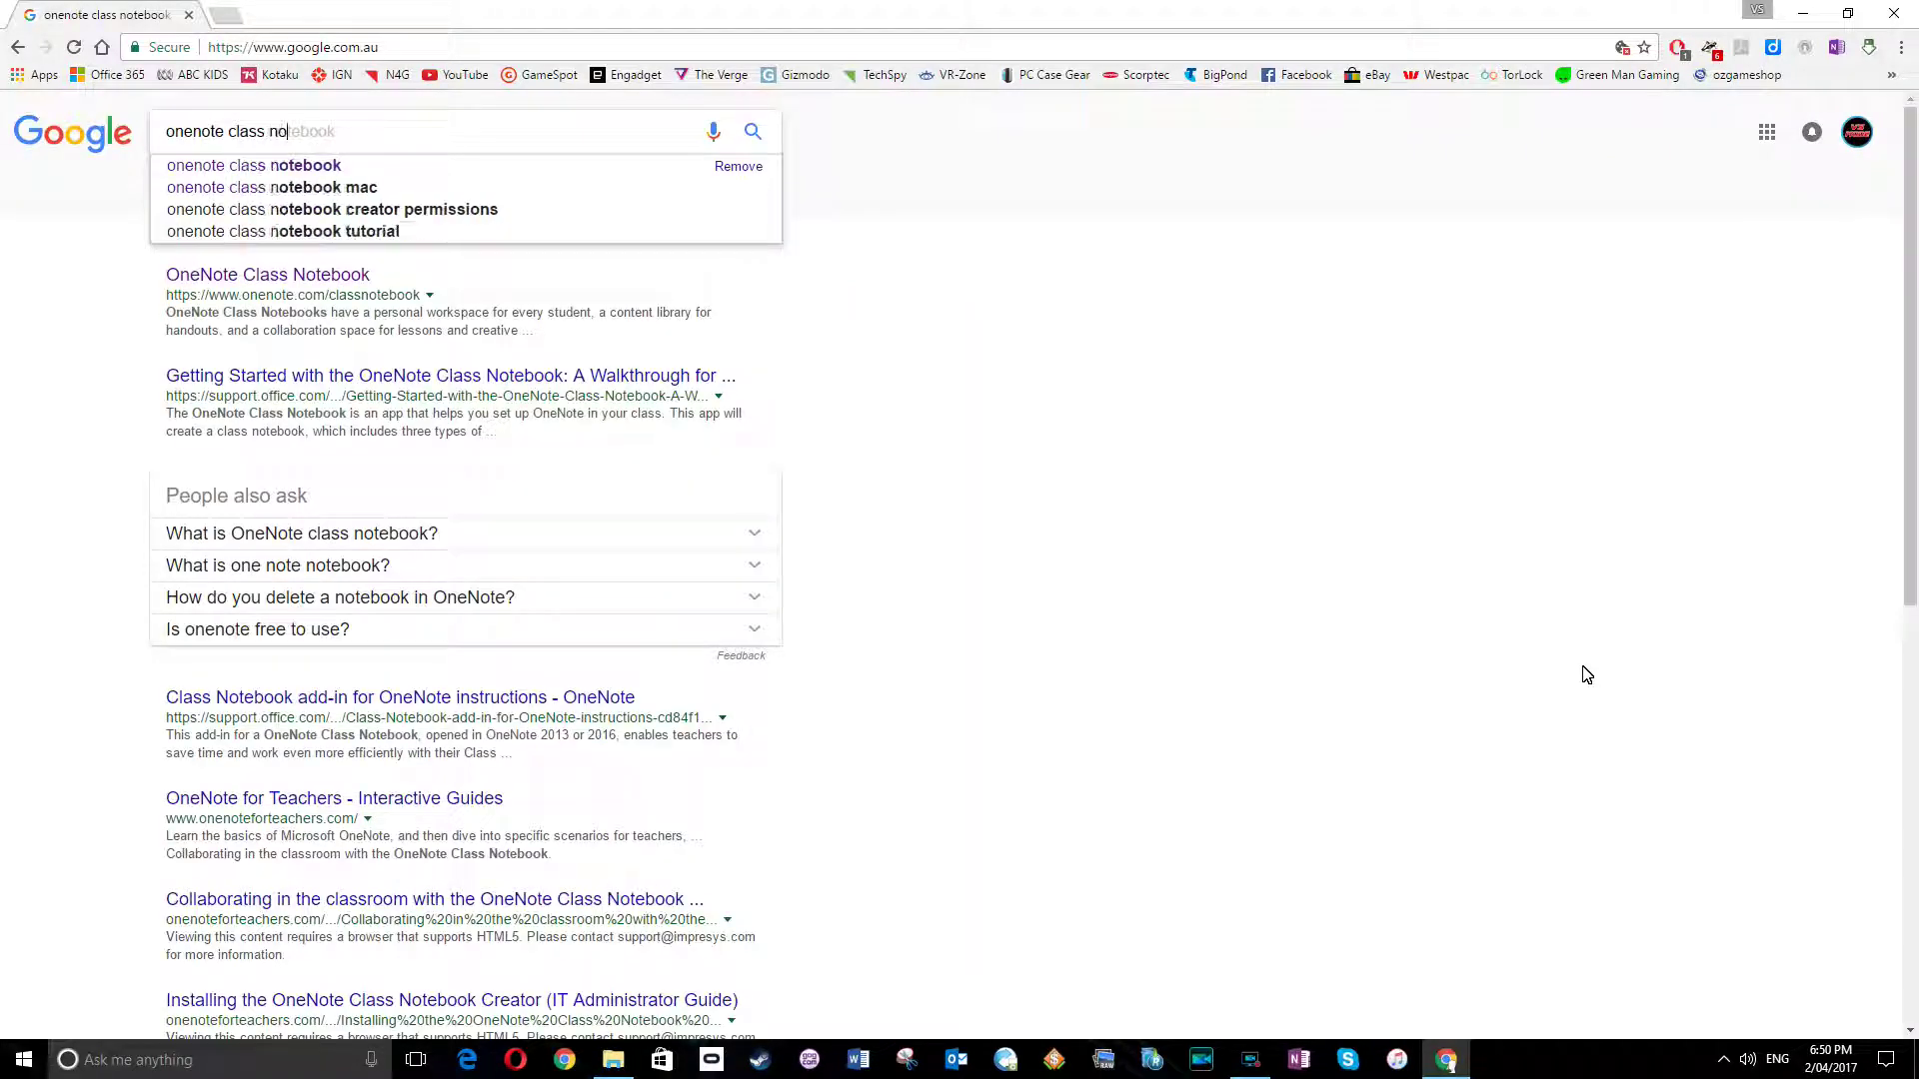
text(tebook)
key(Return)
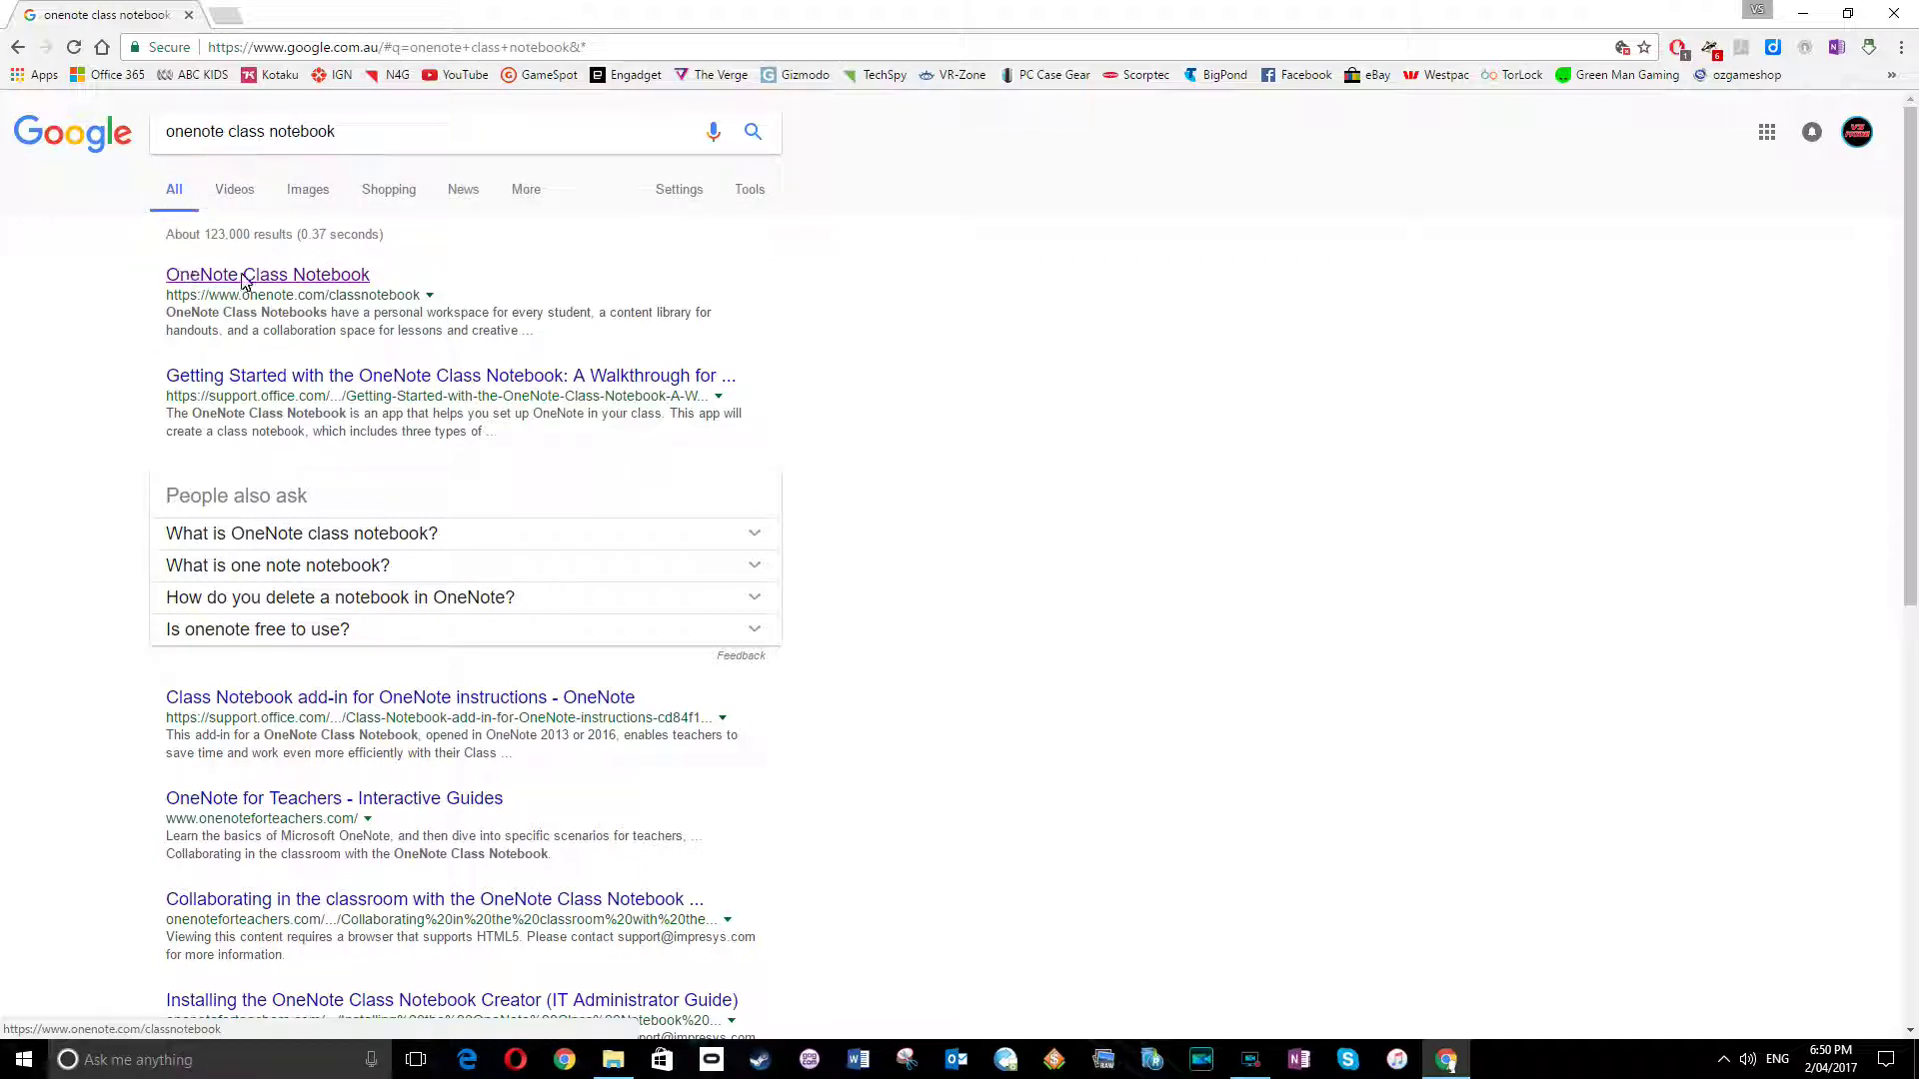
click(320, 278)
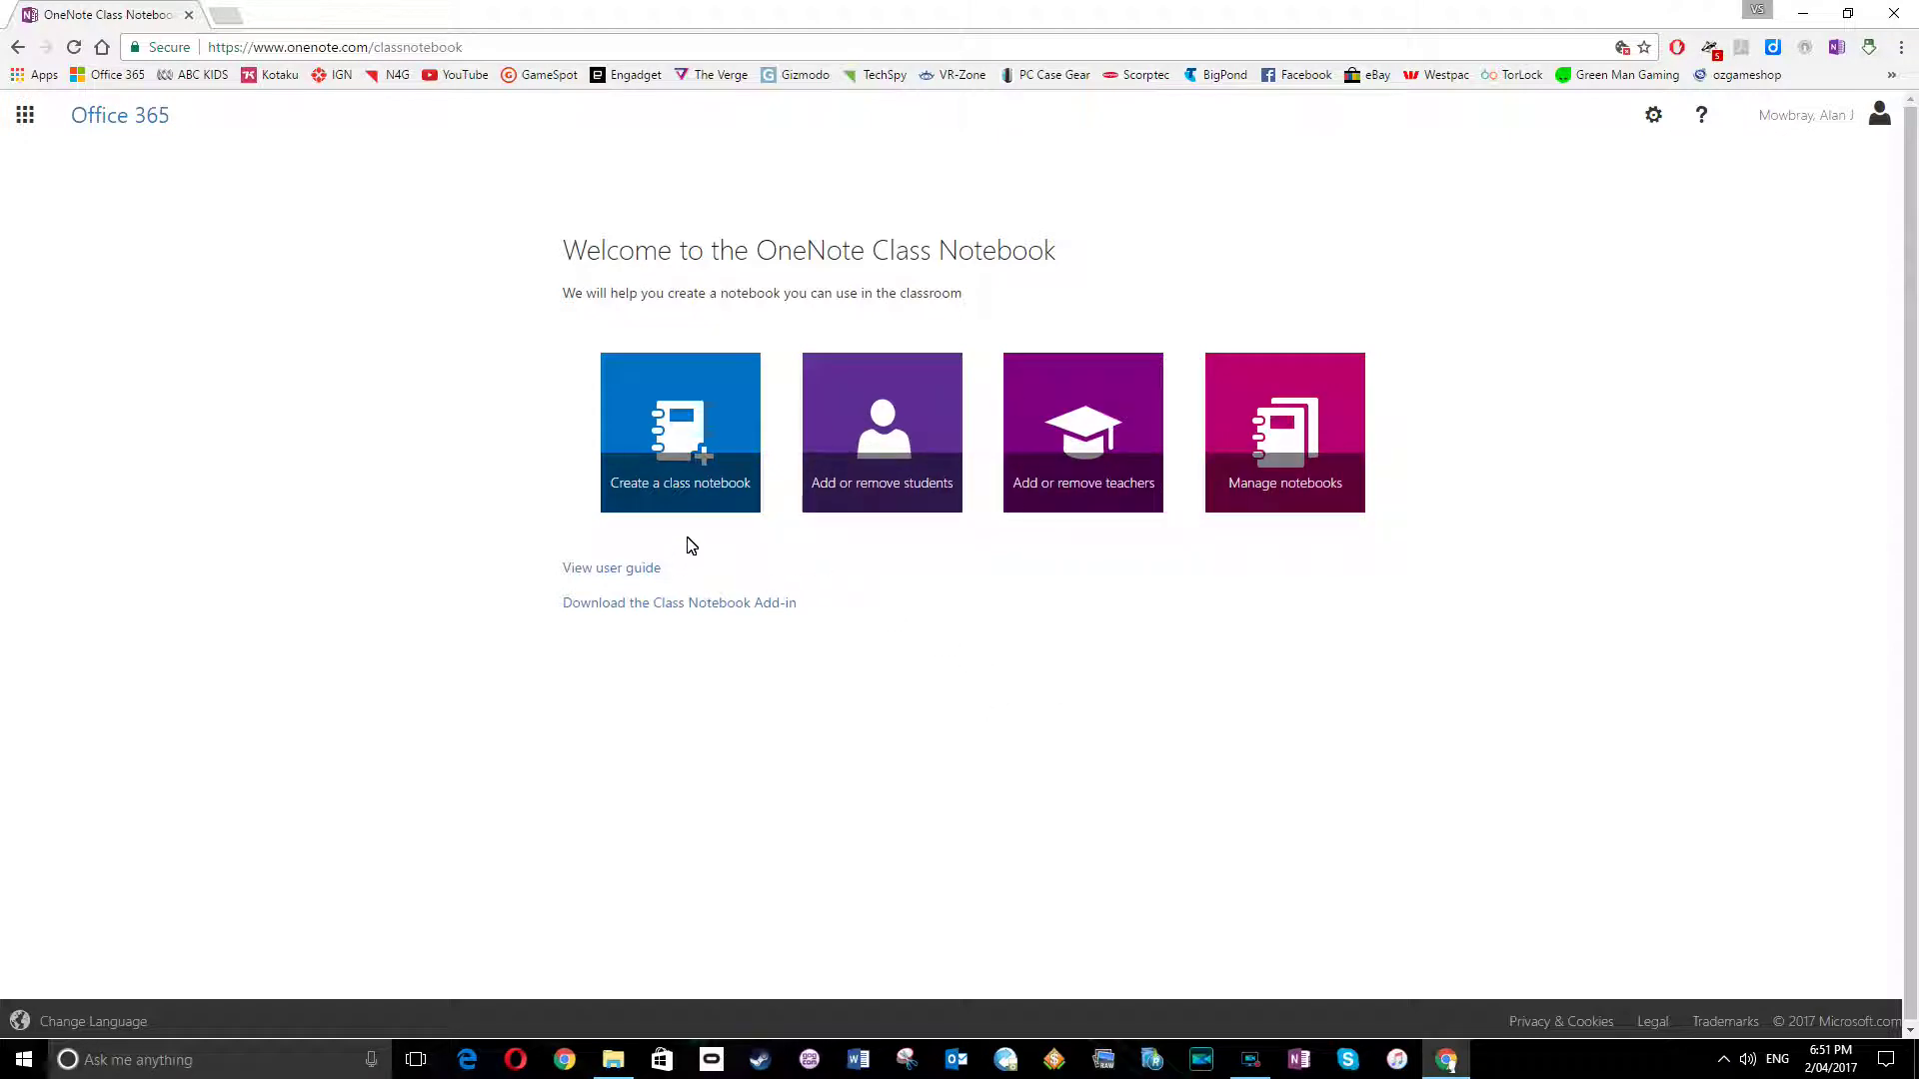
Start creating a class notebook and name it "Short Film Studies".
click(696, 422)
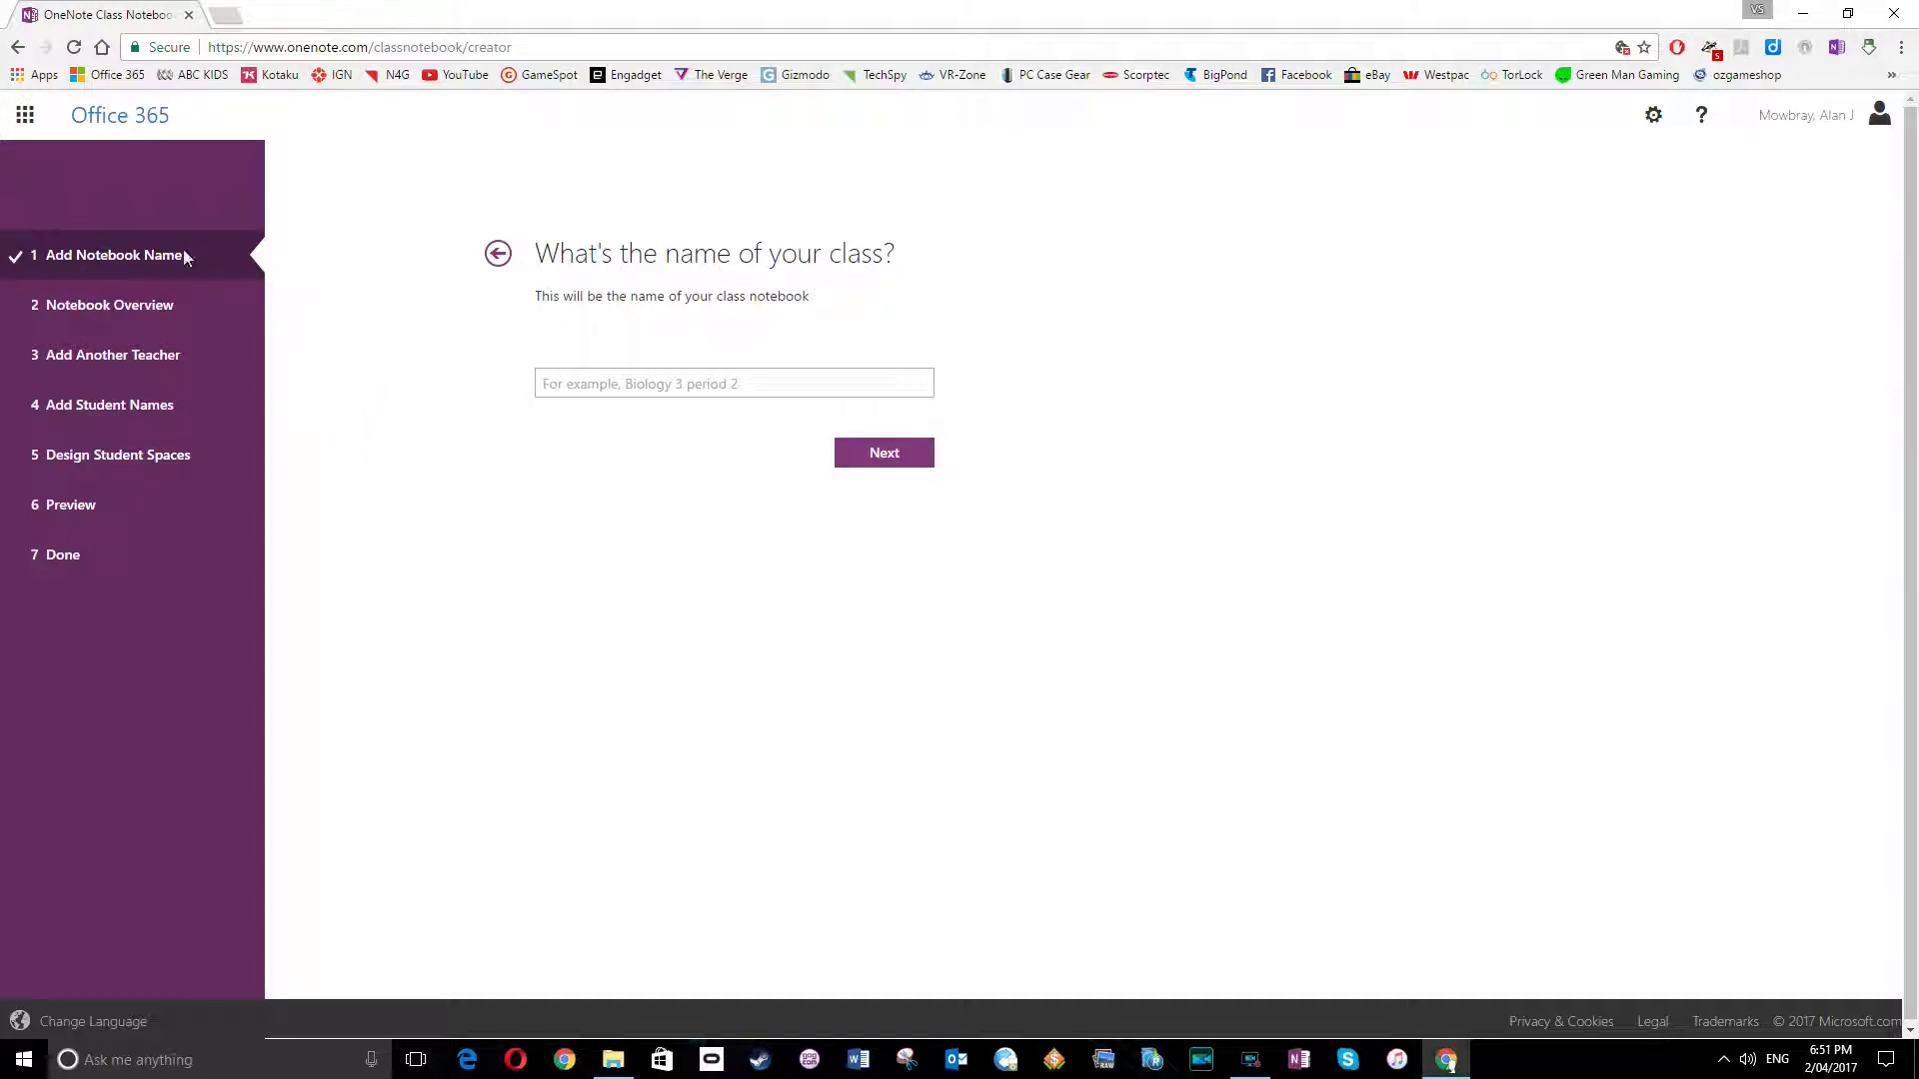
click(555, 383)
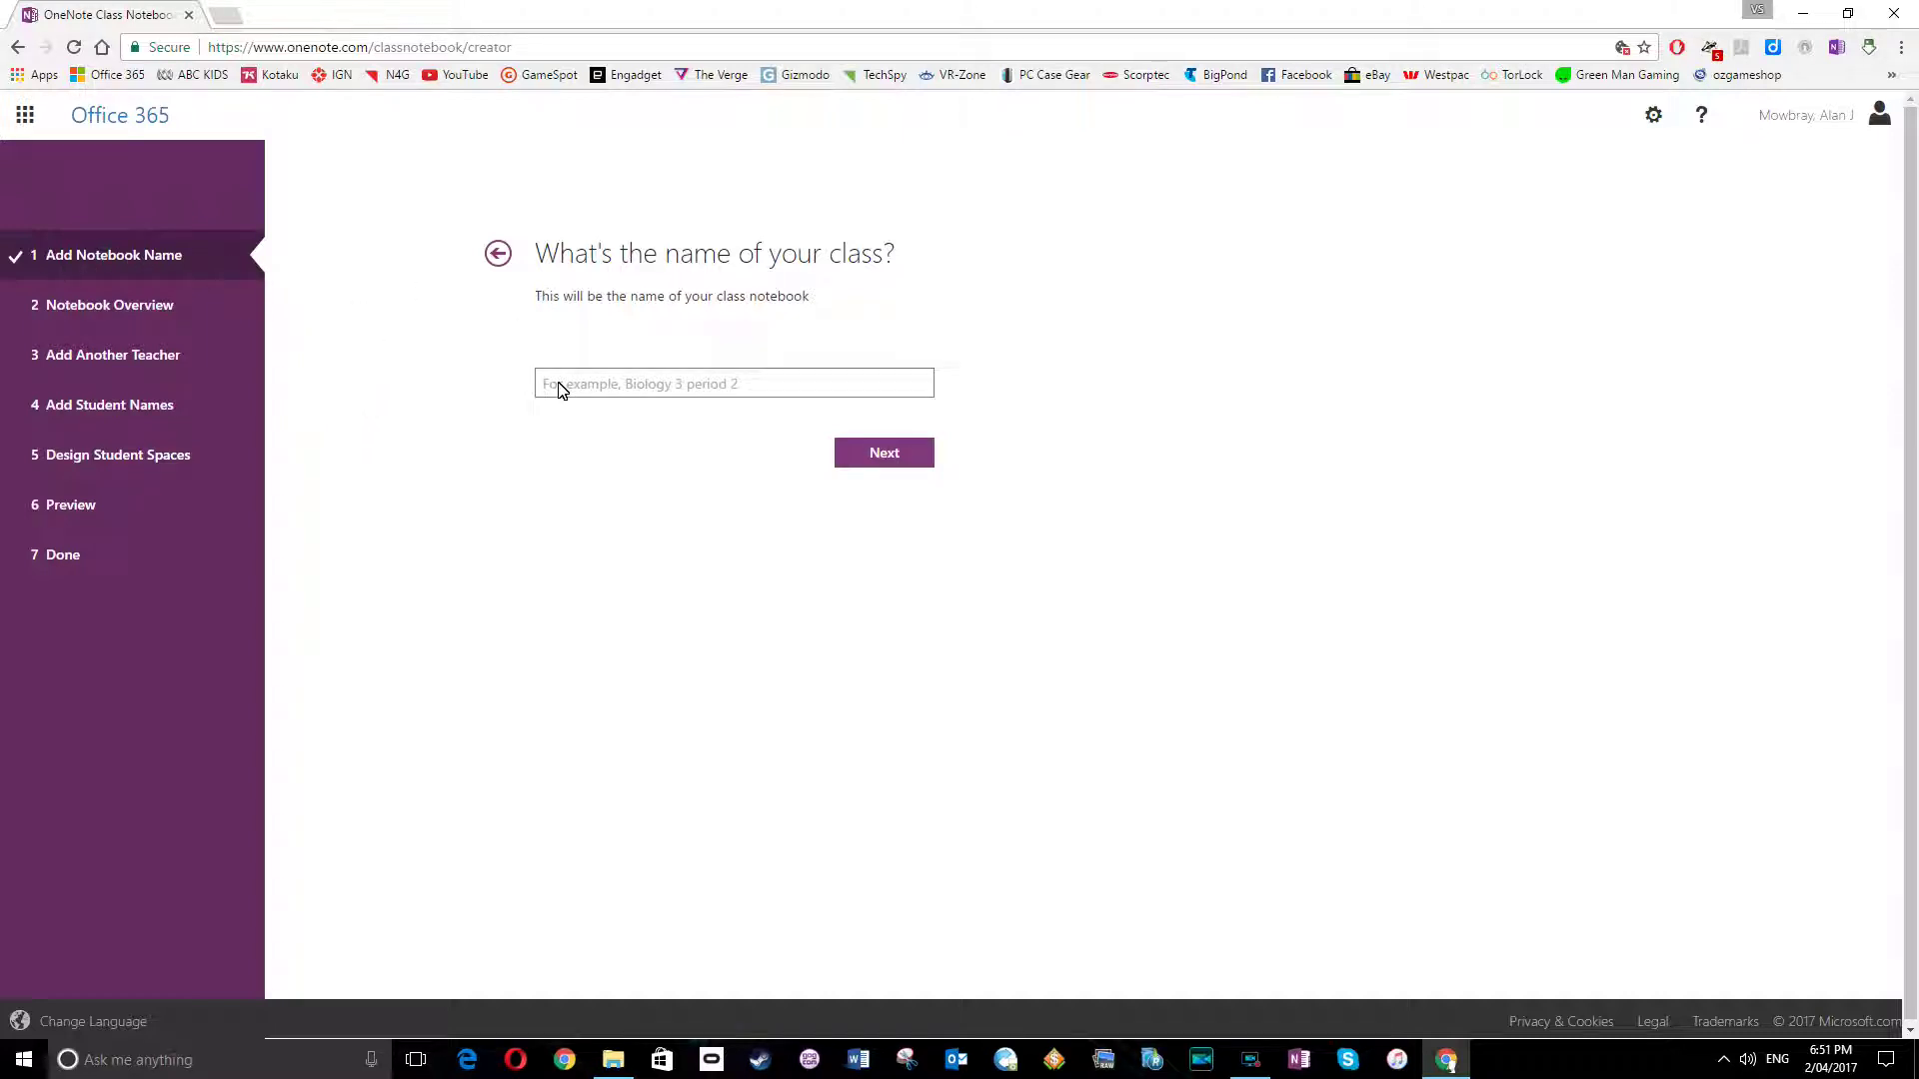
text(S)
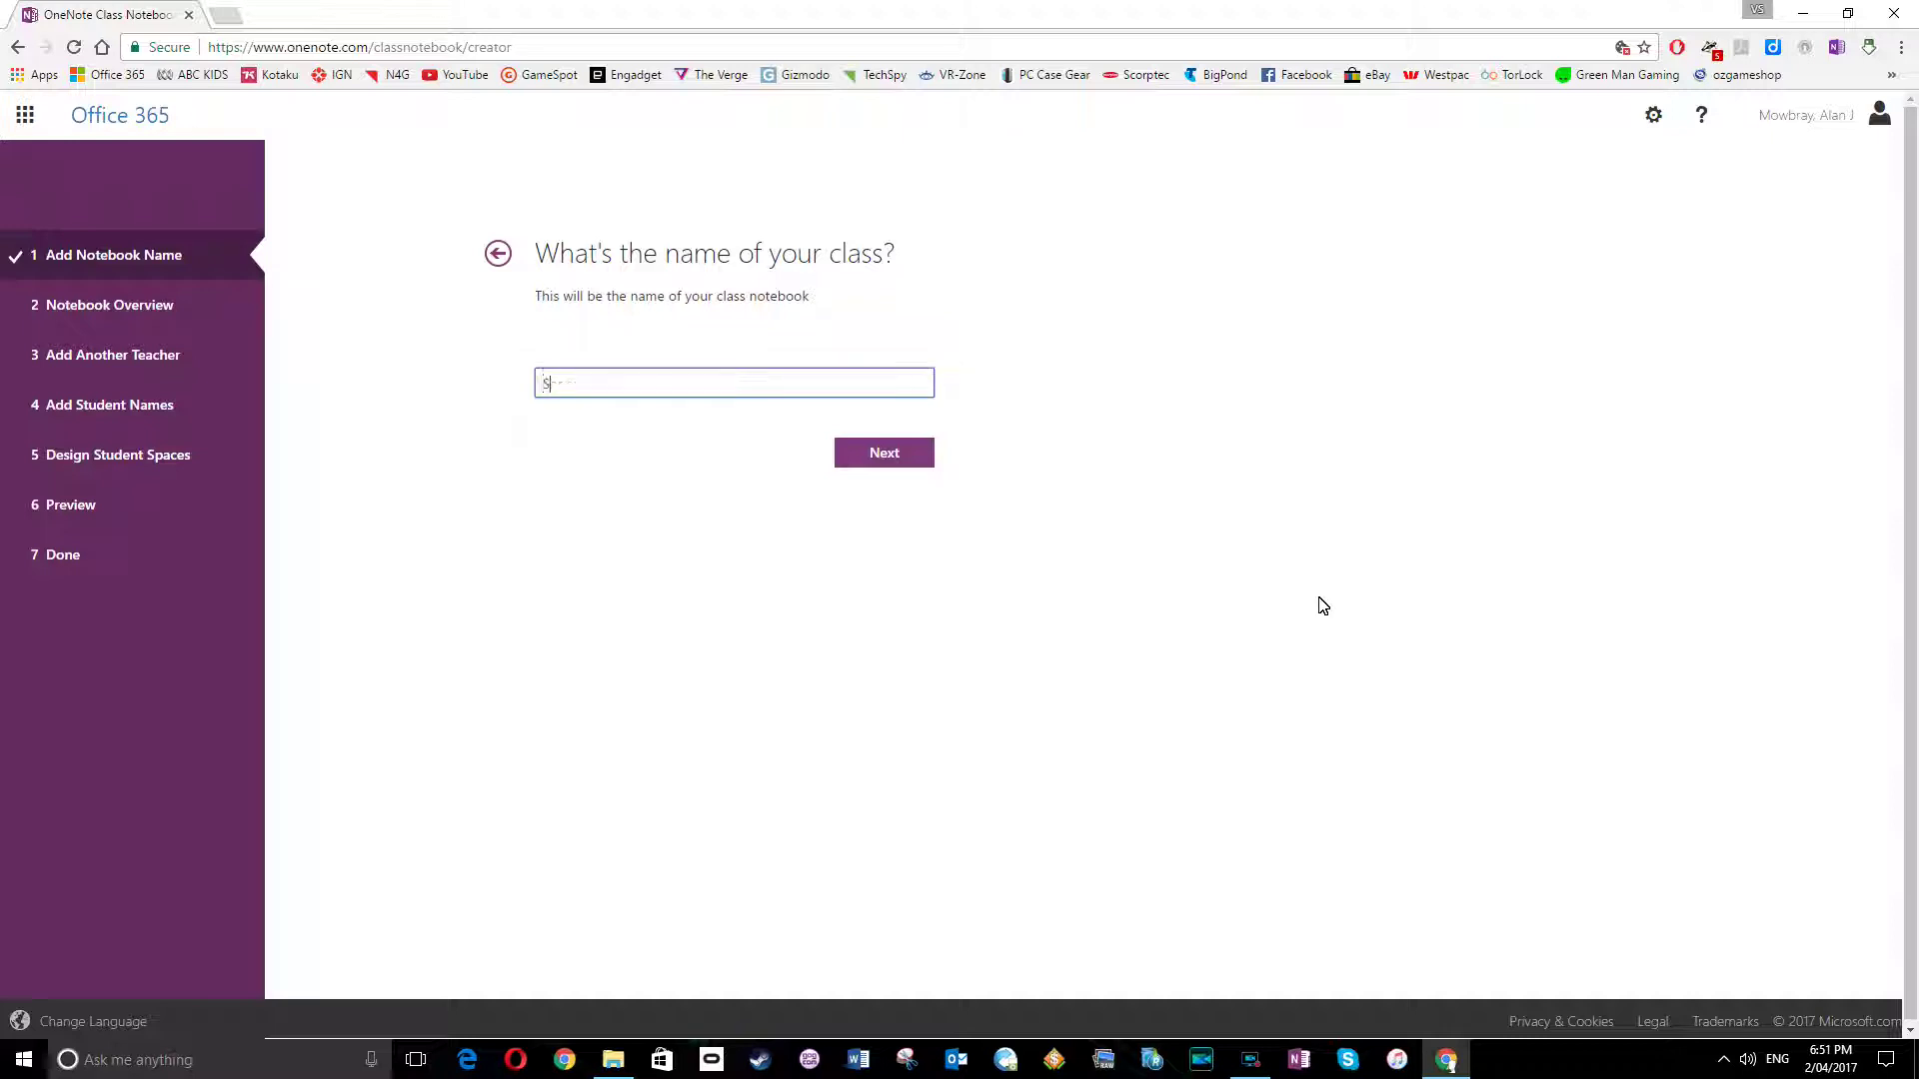
text(hort Film Studies)
click(890, 459)
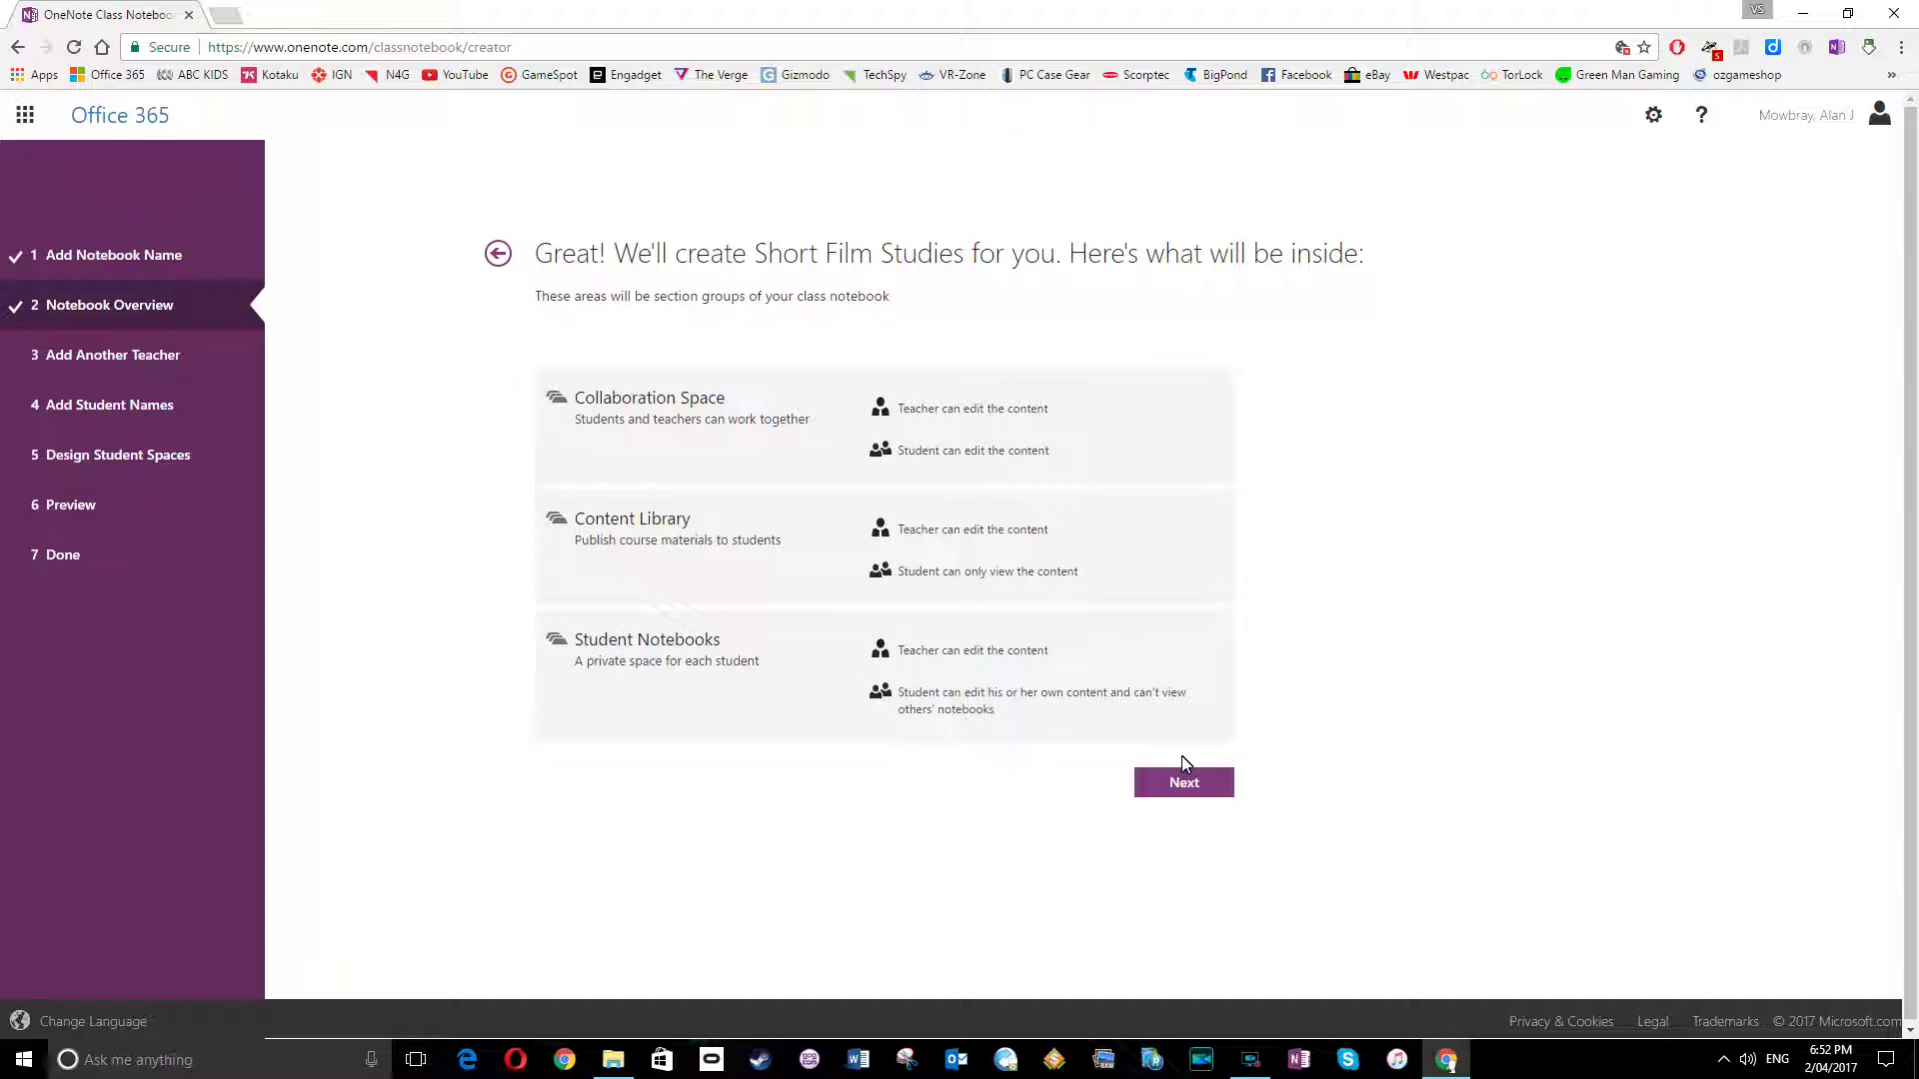
Accept the section overview without adding another teacher, and enter the students' names for the class notebook.
click(1188, 792)
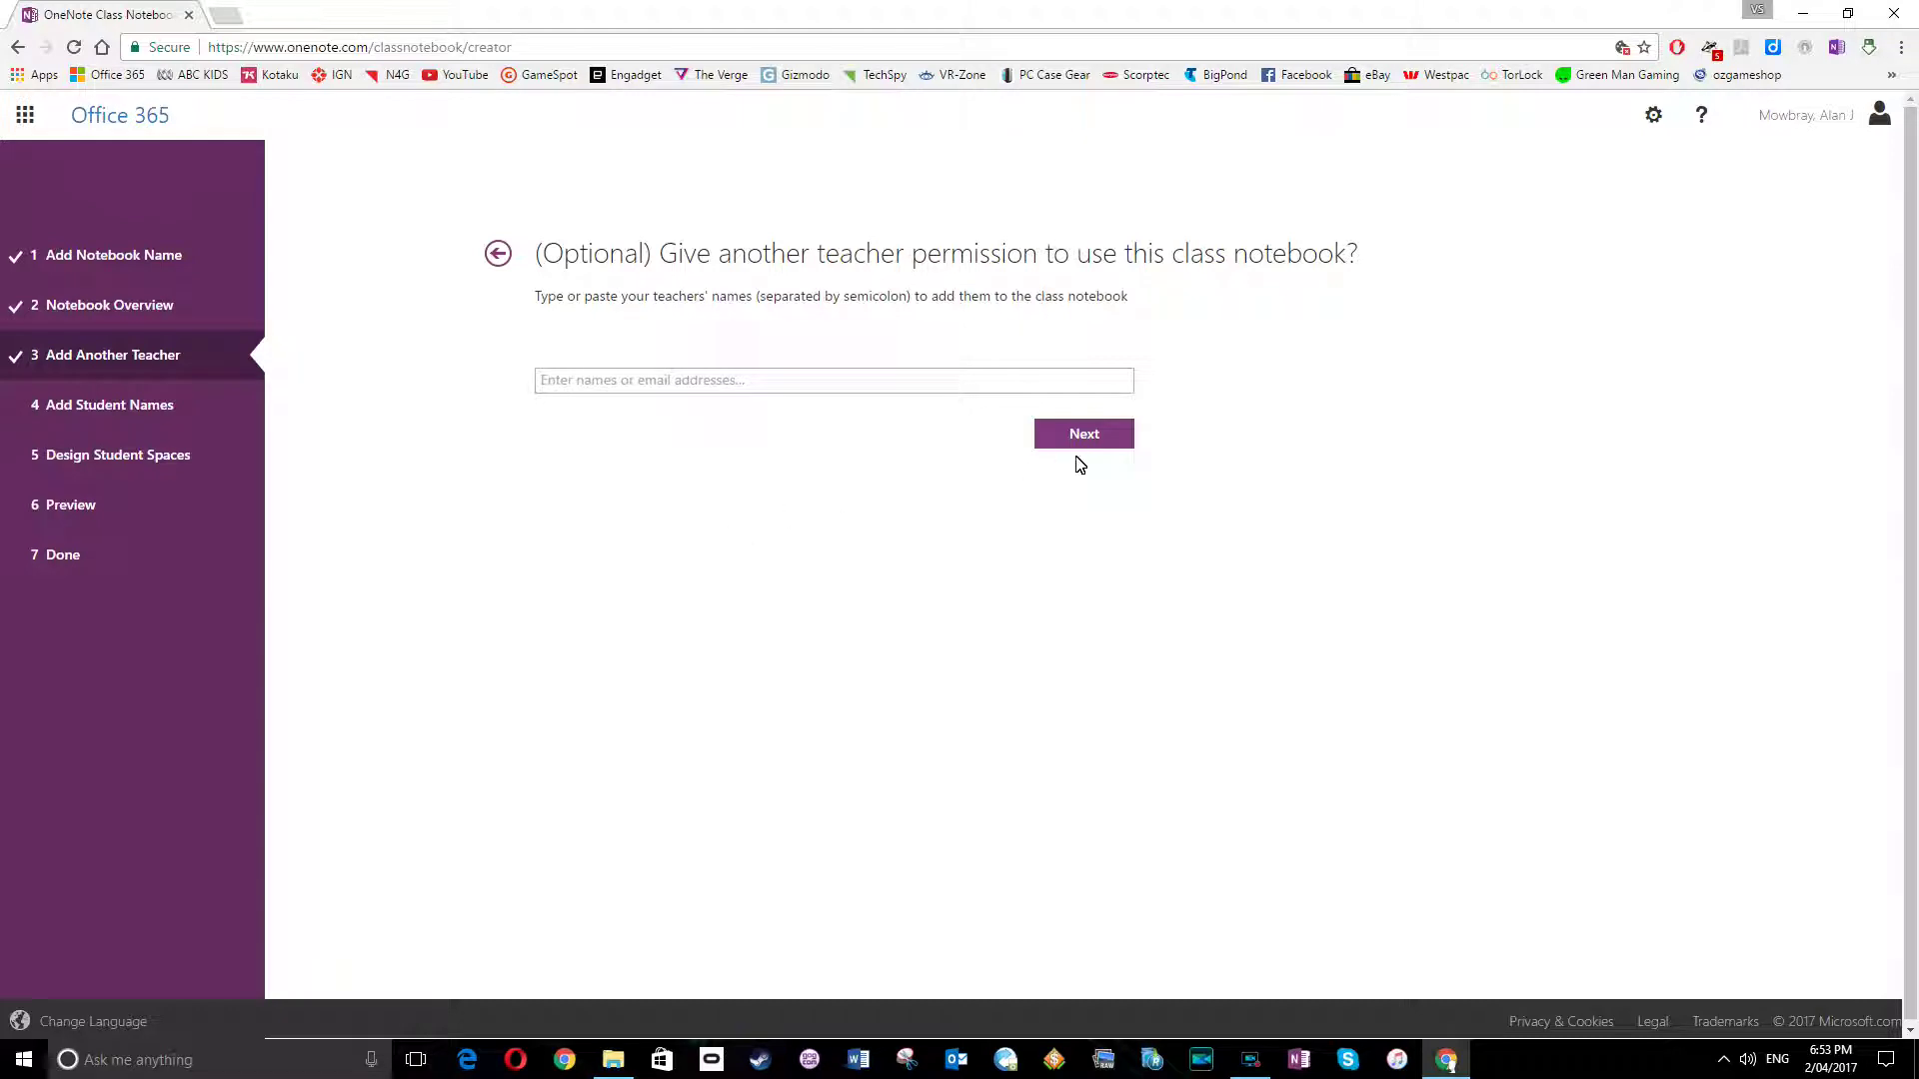
click(1112, 446)
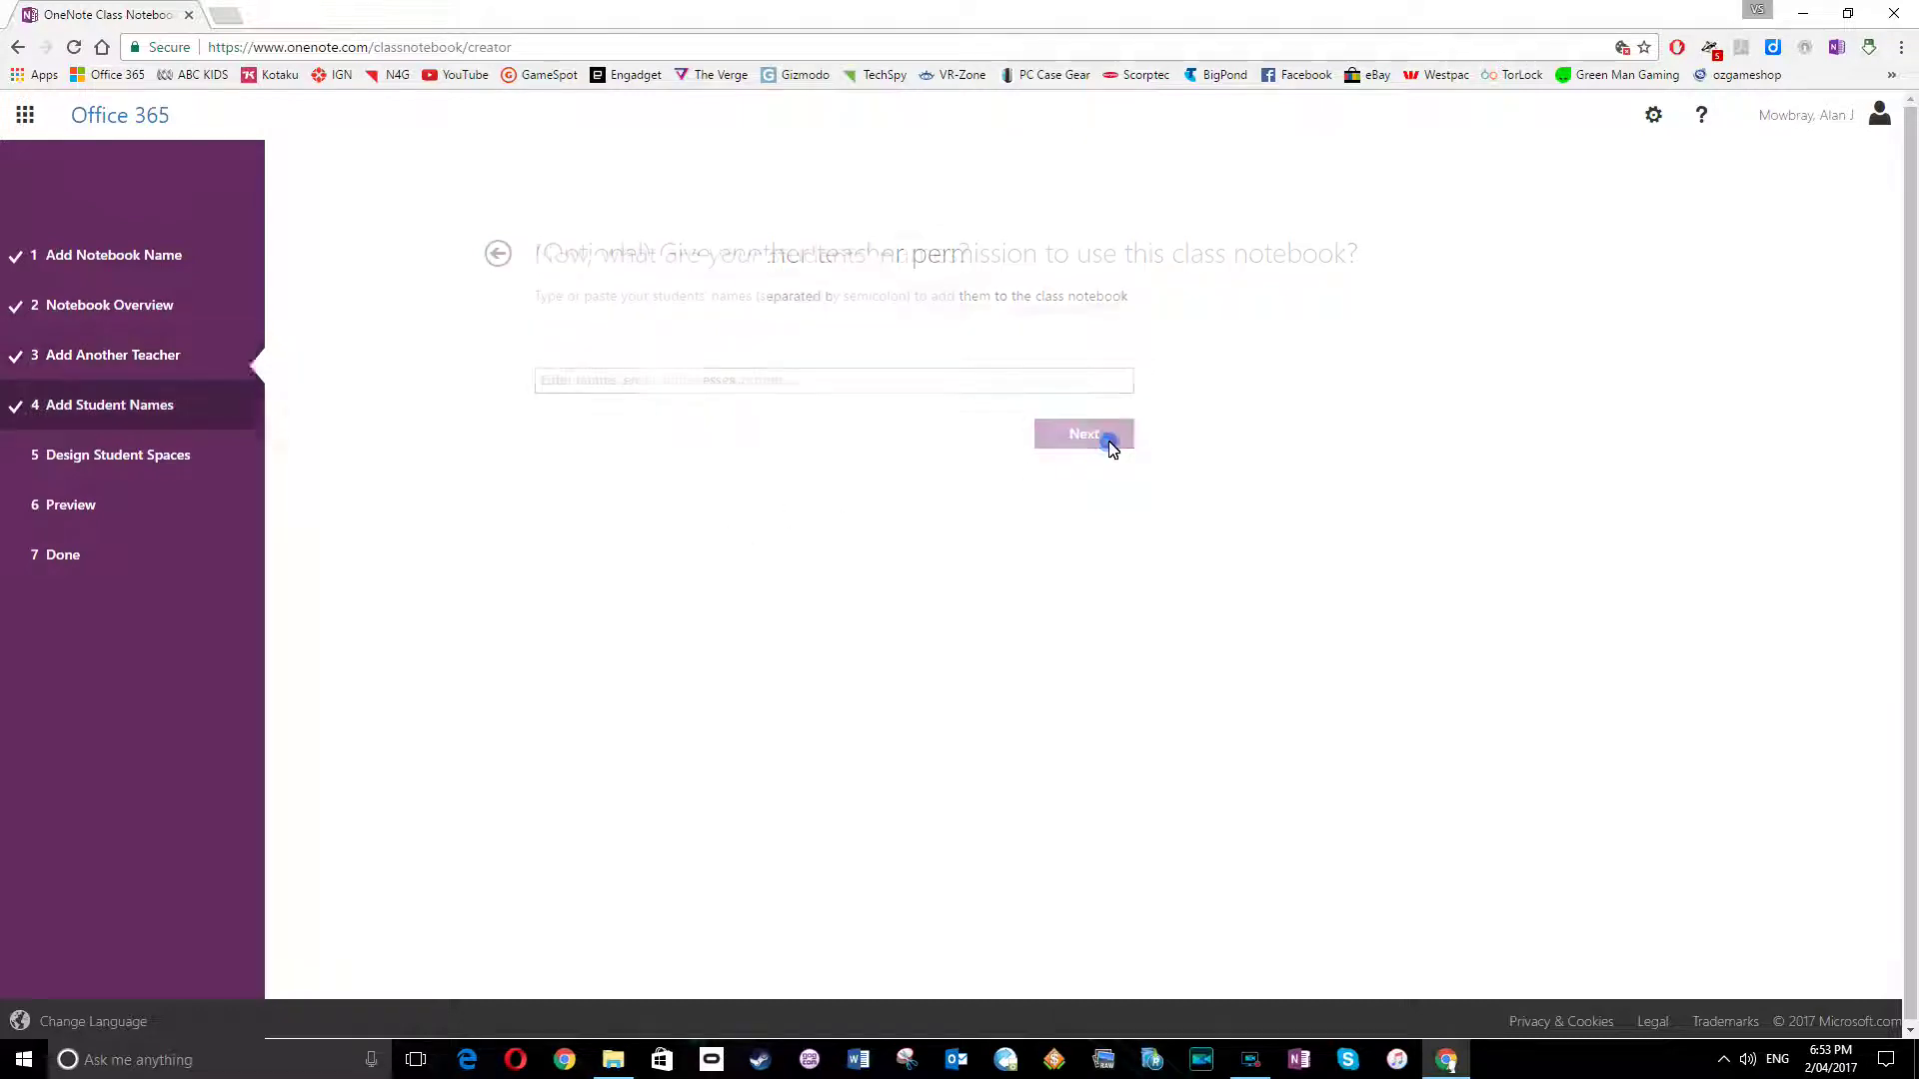
click(797, 382)
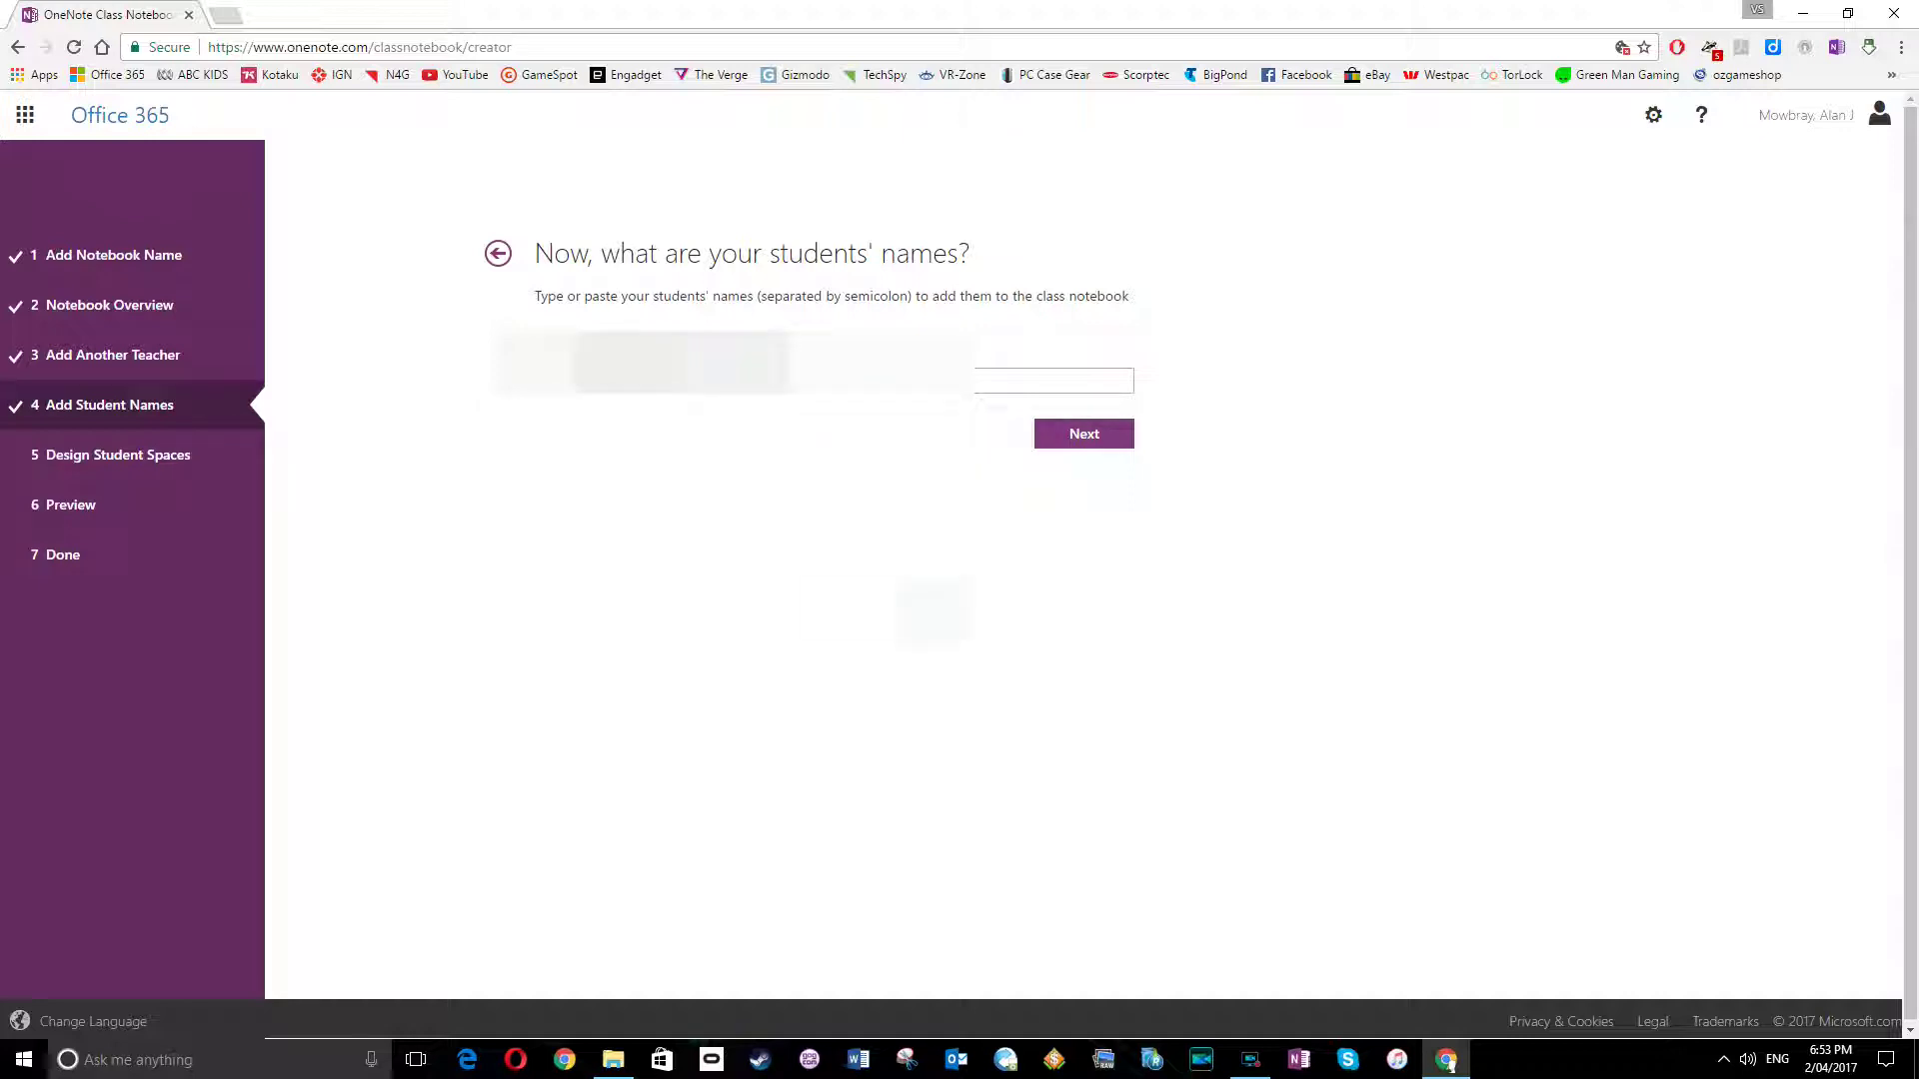
key(Return)
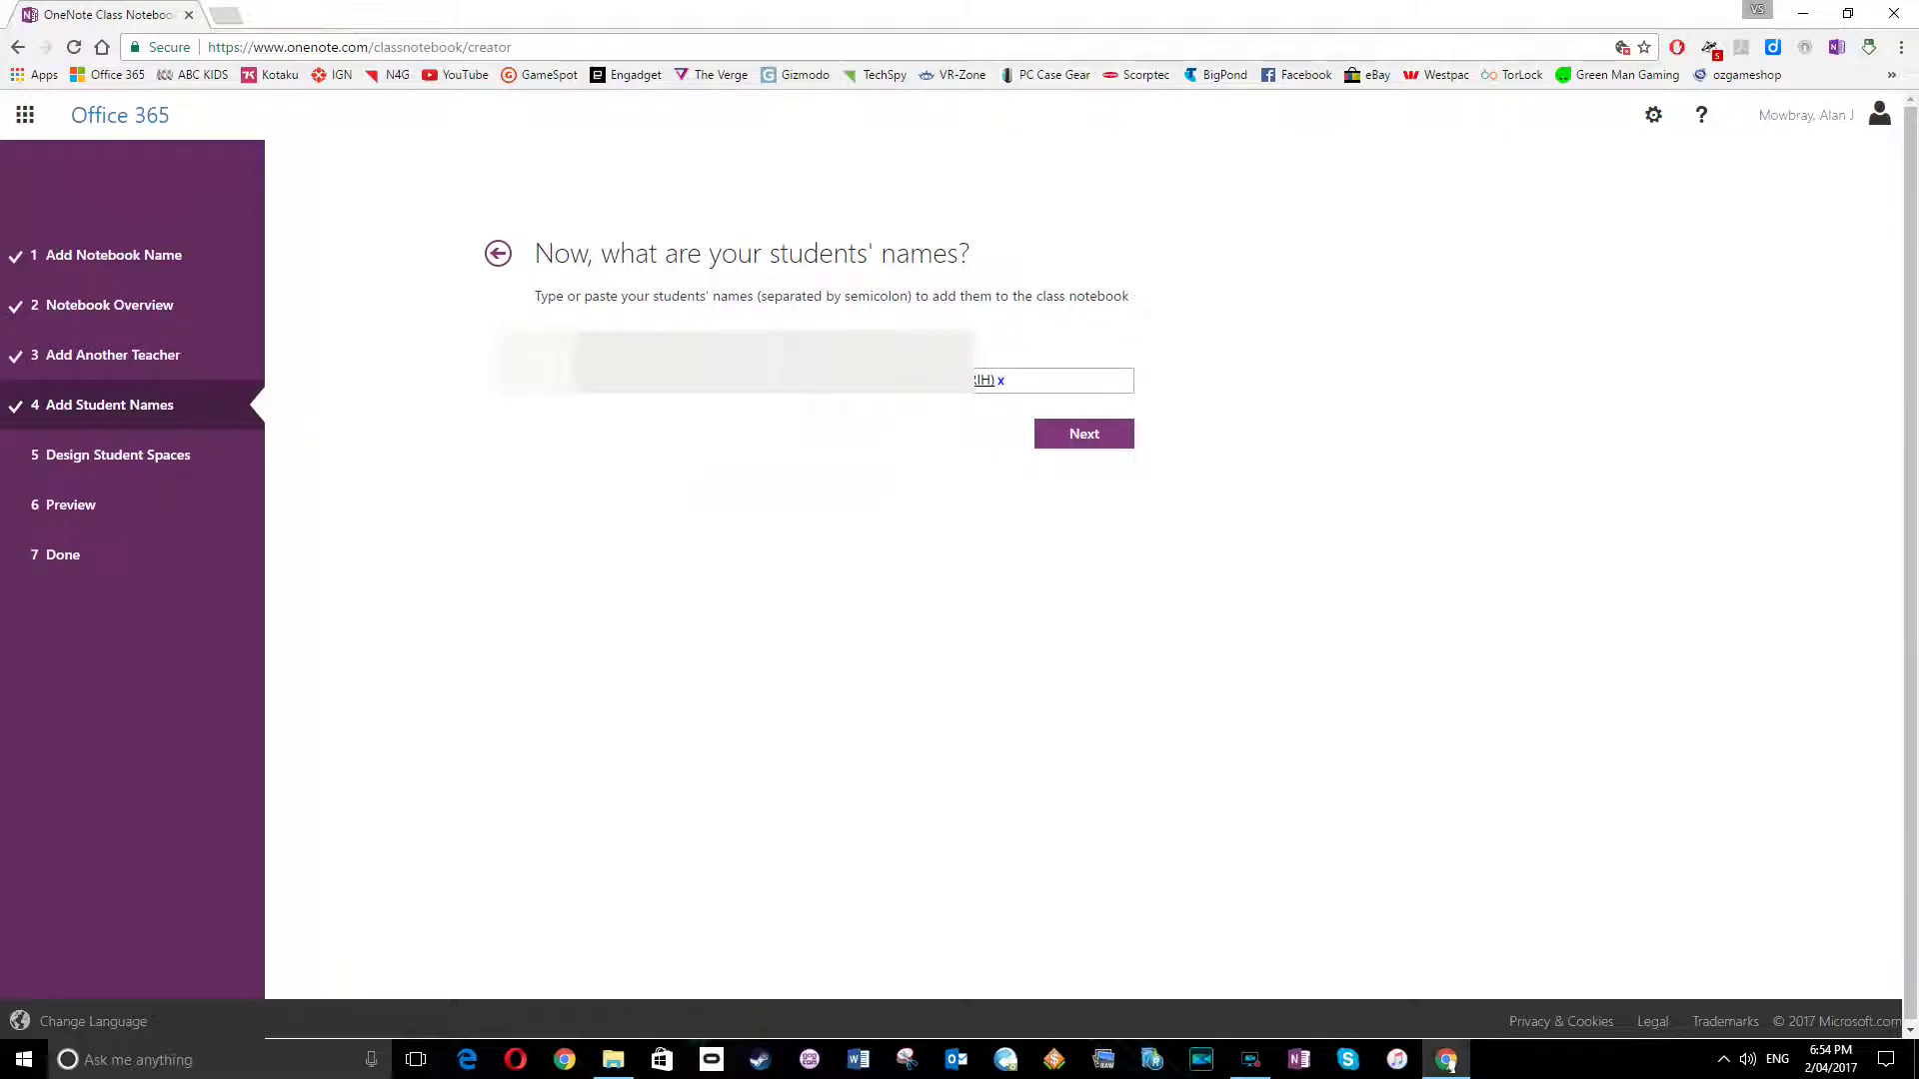
click(1084, 445)
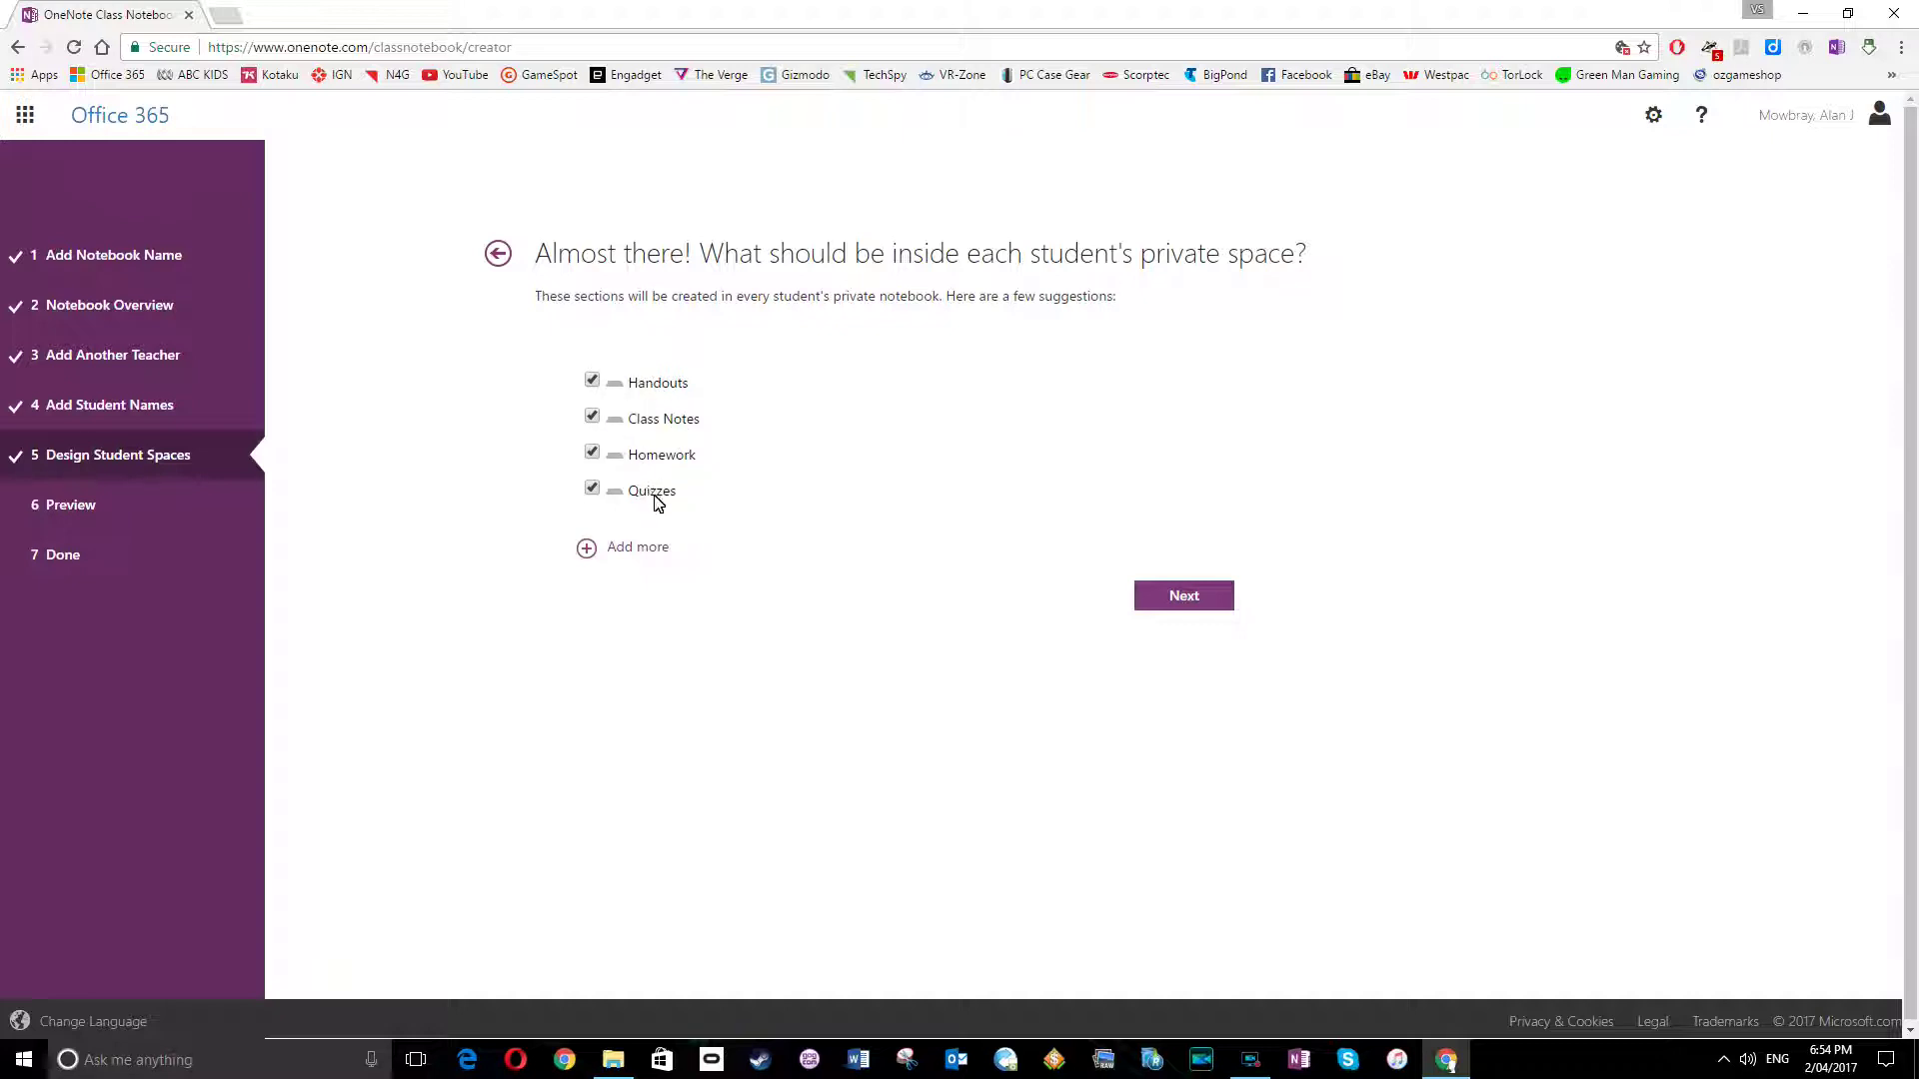
Set the students' private sections to Handouts, Class Notes, Homework and a custom "Video Research" section, leaving out Quizzes.
click(591, 490)
click(608, 561)
text(V)
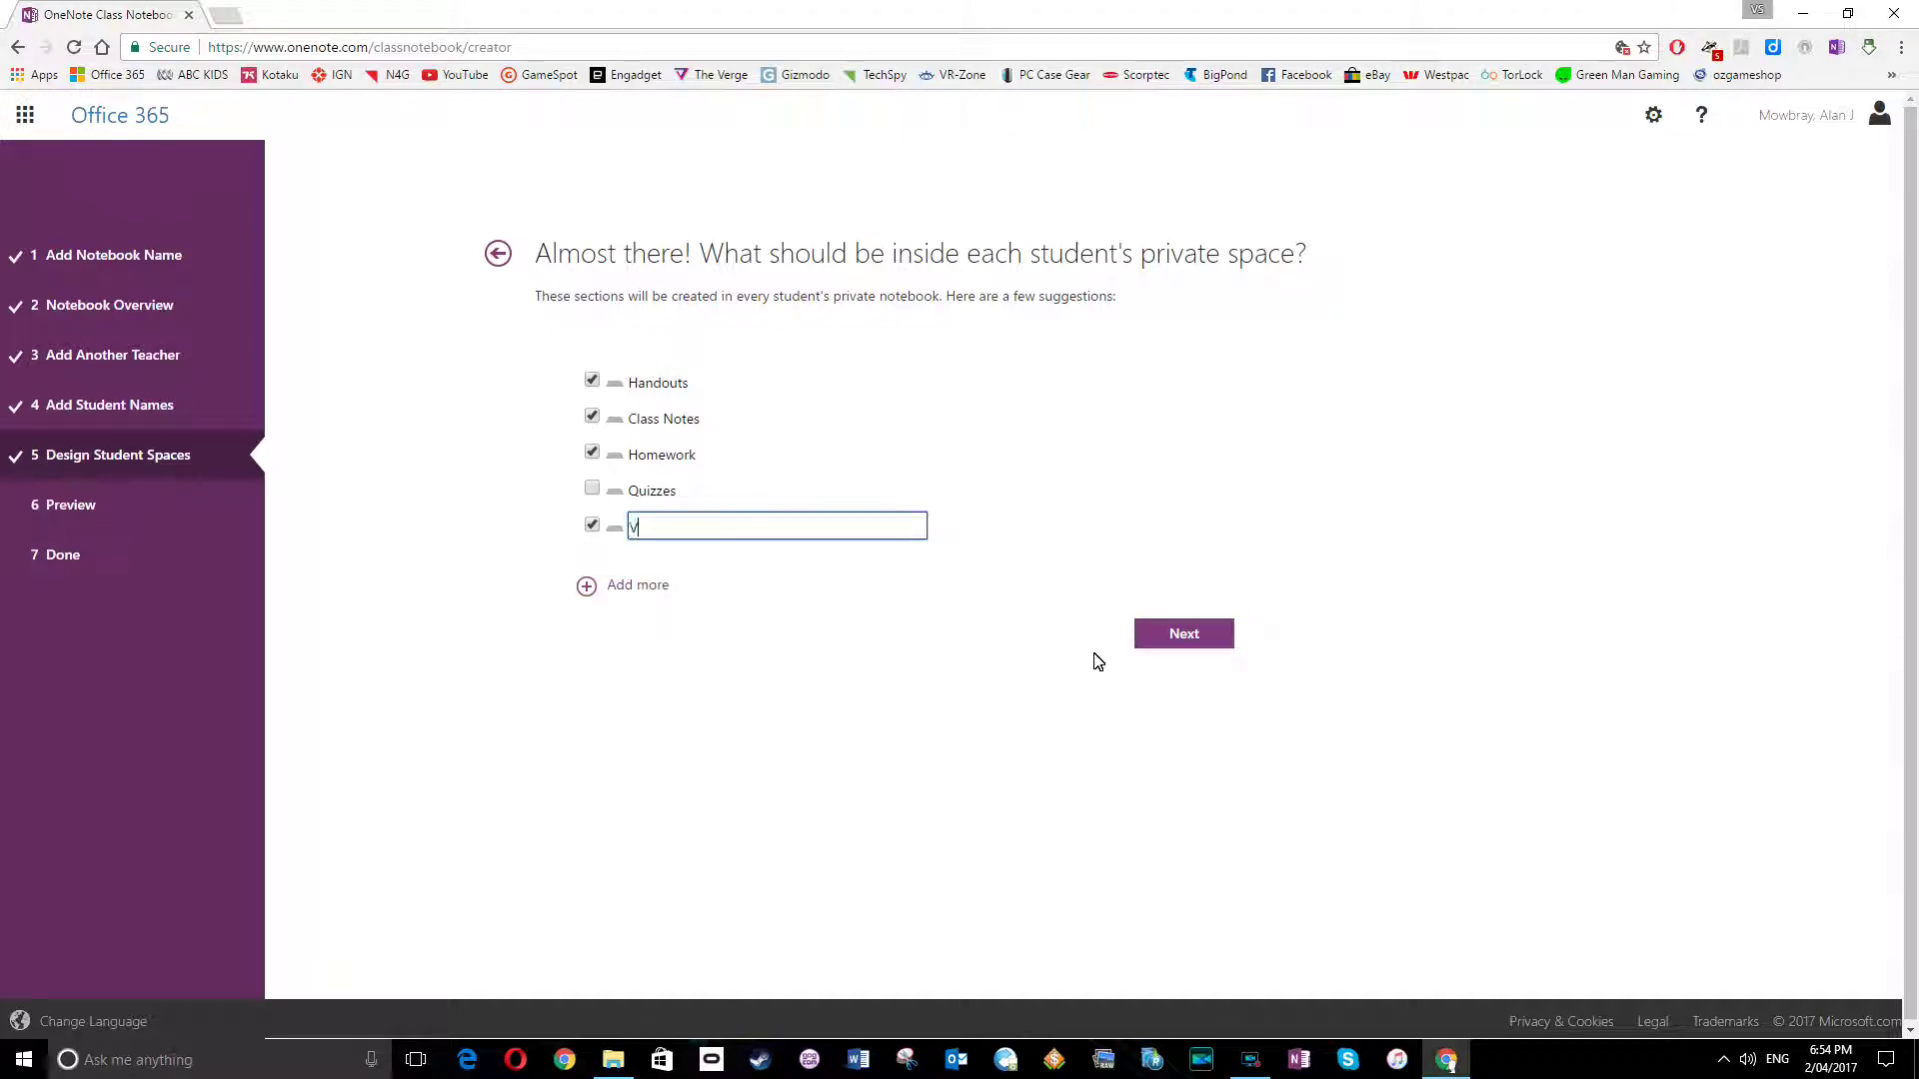
text(ideo Research)
click(591, 454)
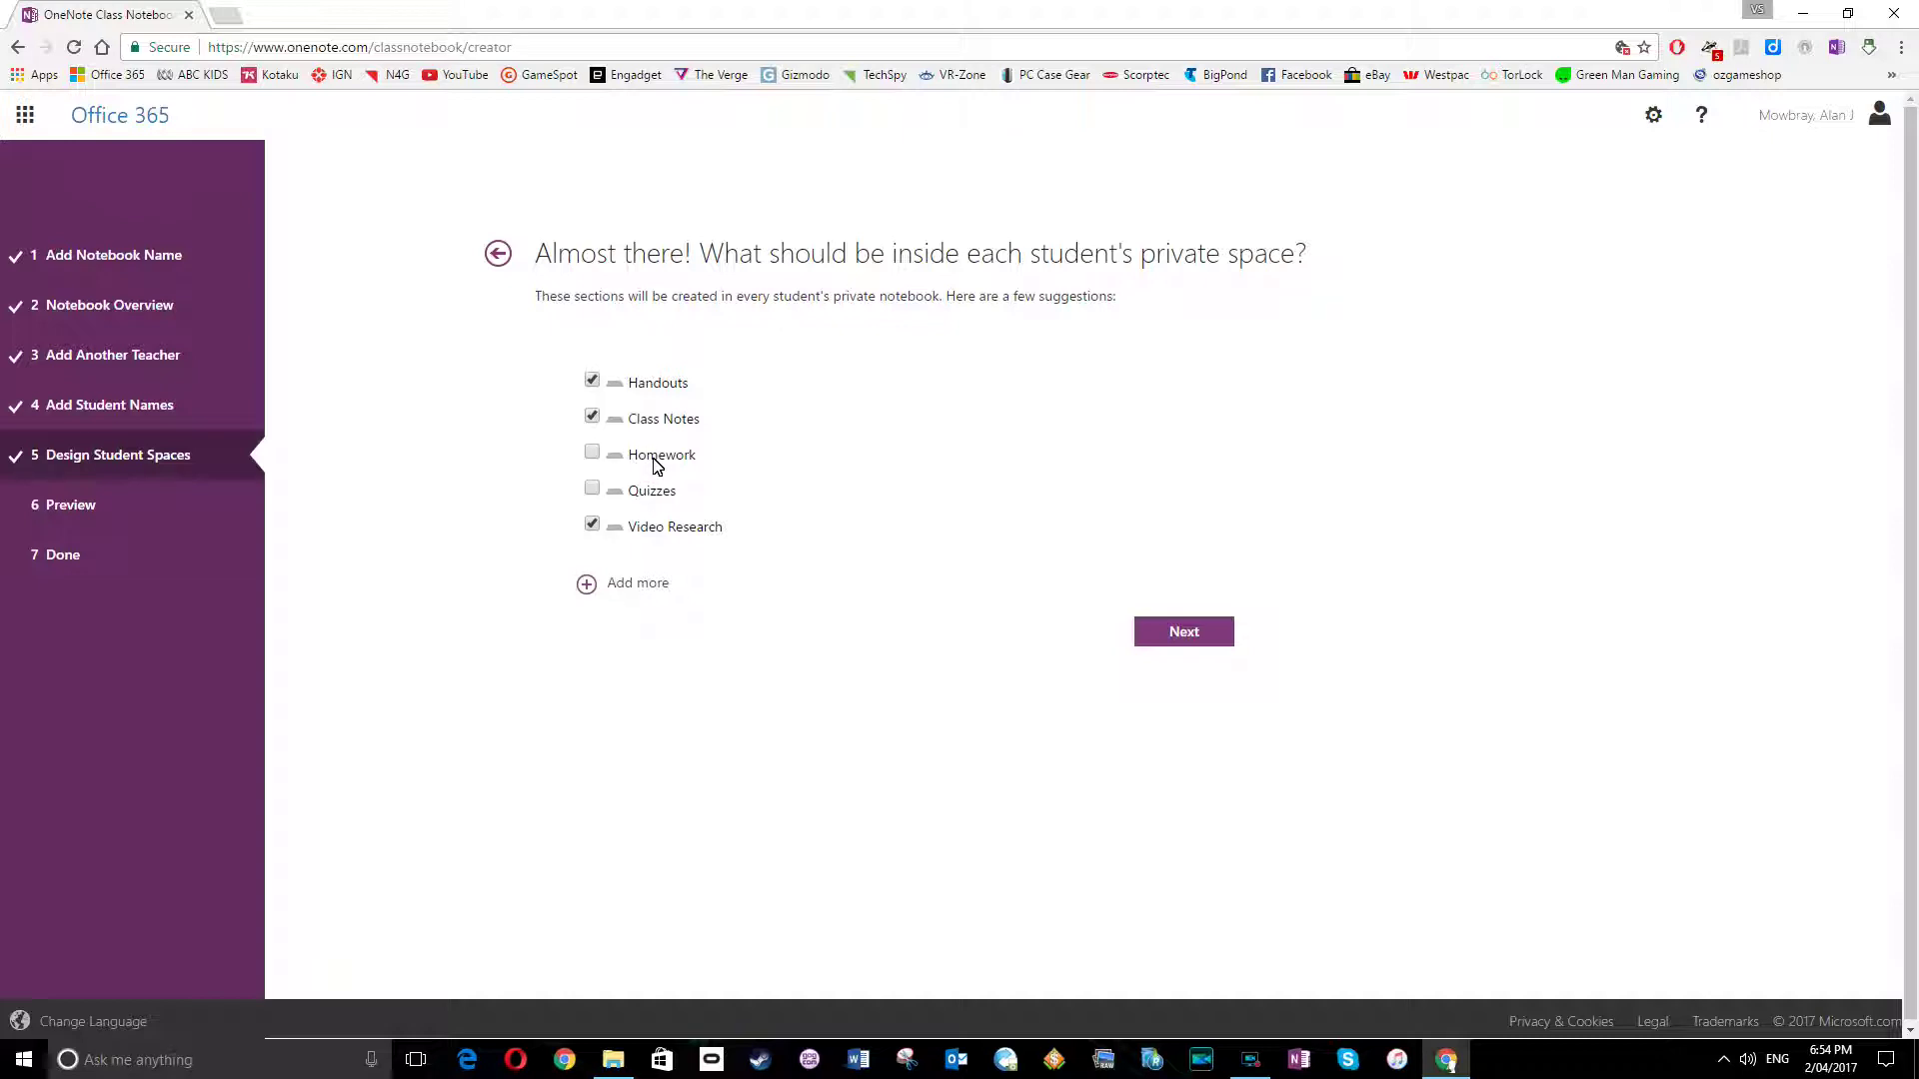
click(593, 454)
click(1187, 633)
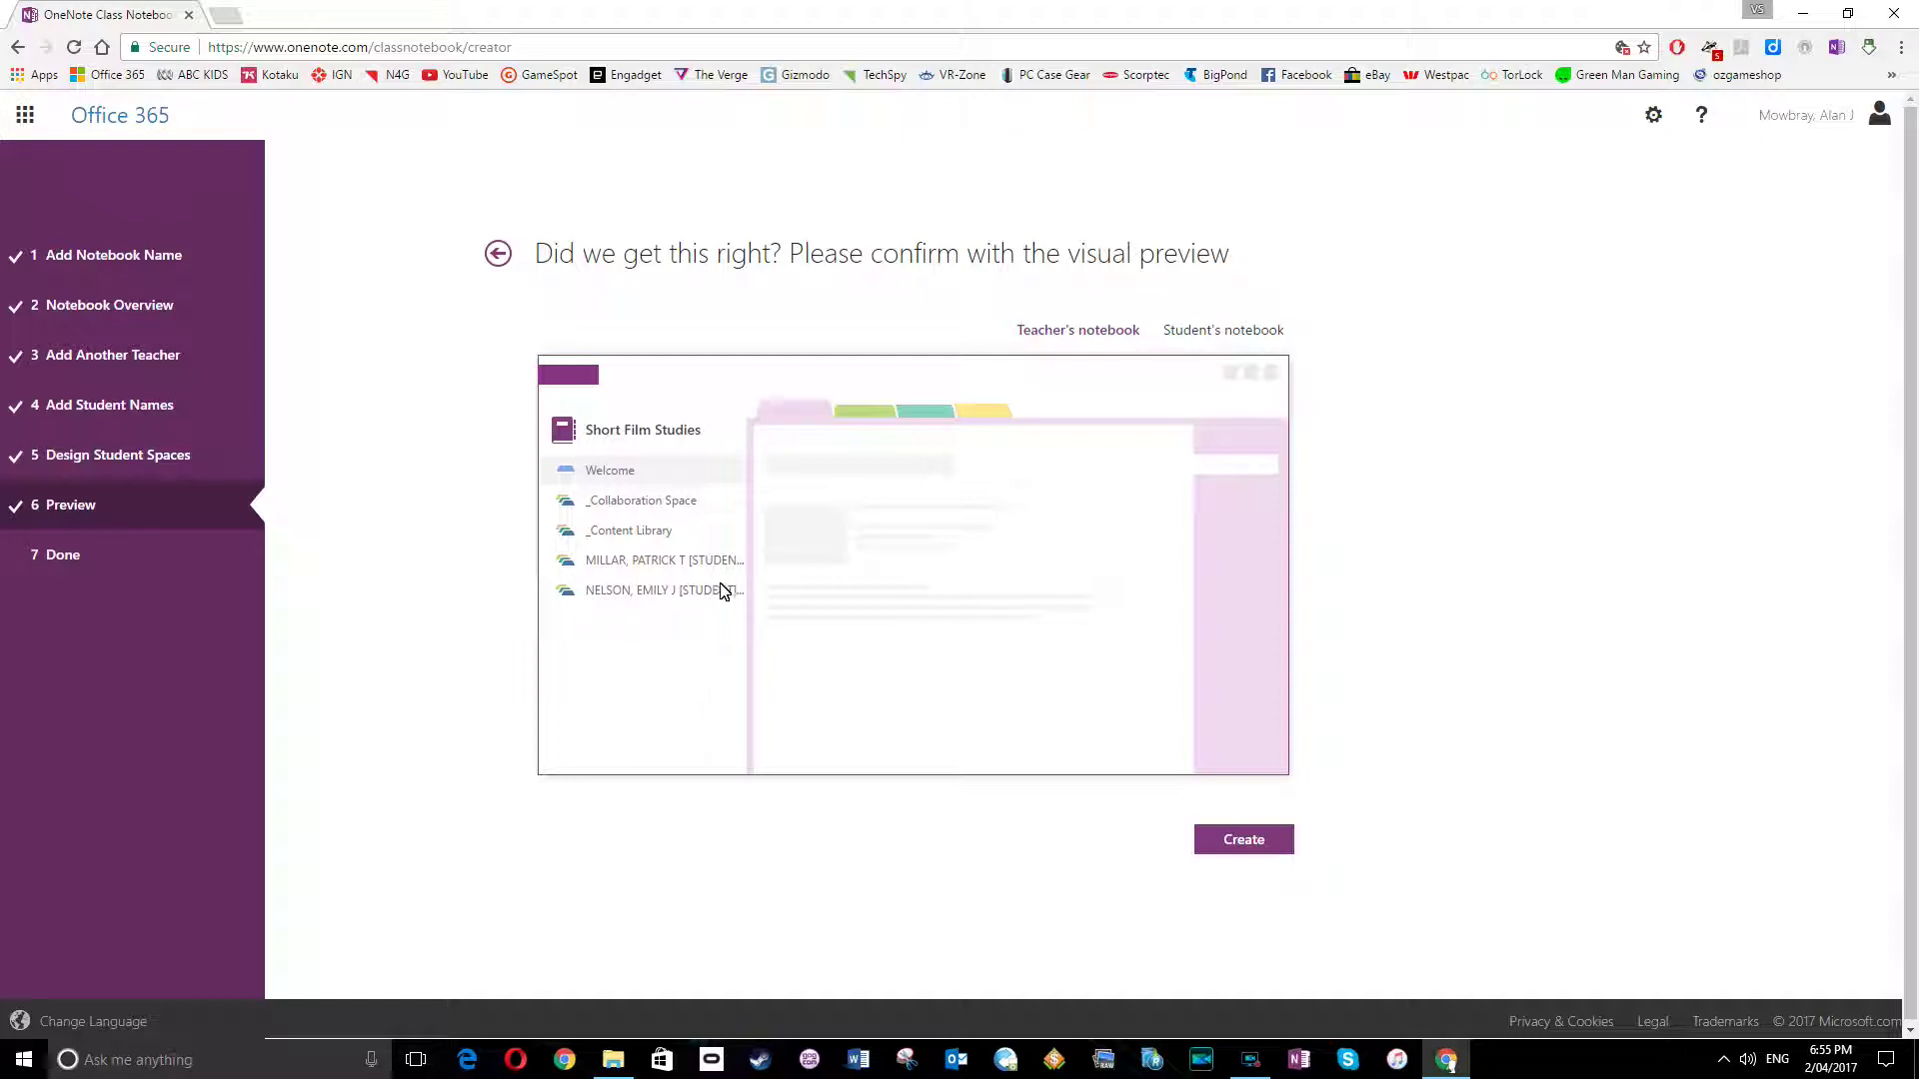
Compare the teacher's and student's notebook previews, and create the class notebook.
click(1209, 338)
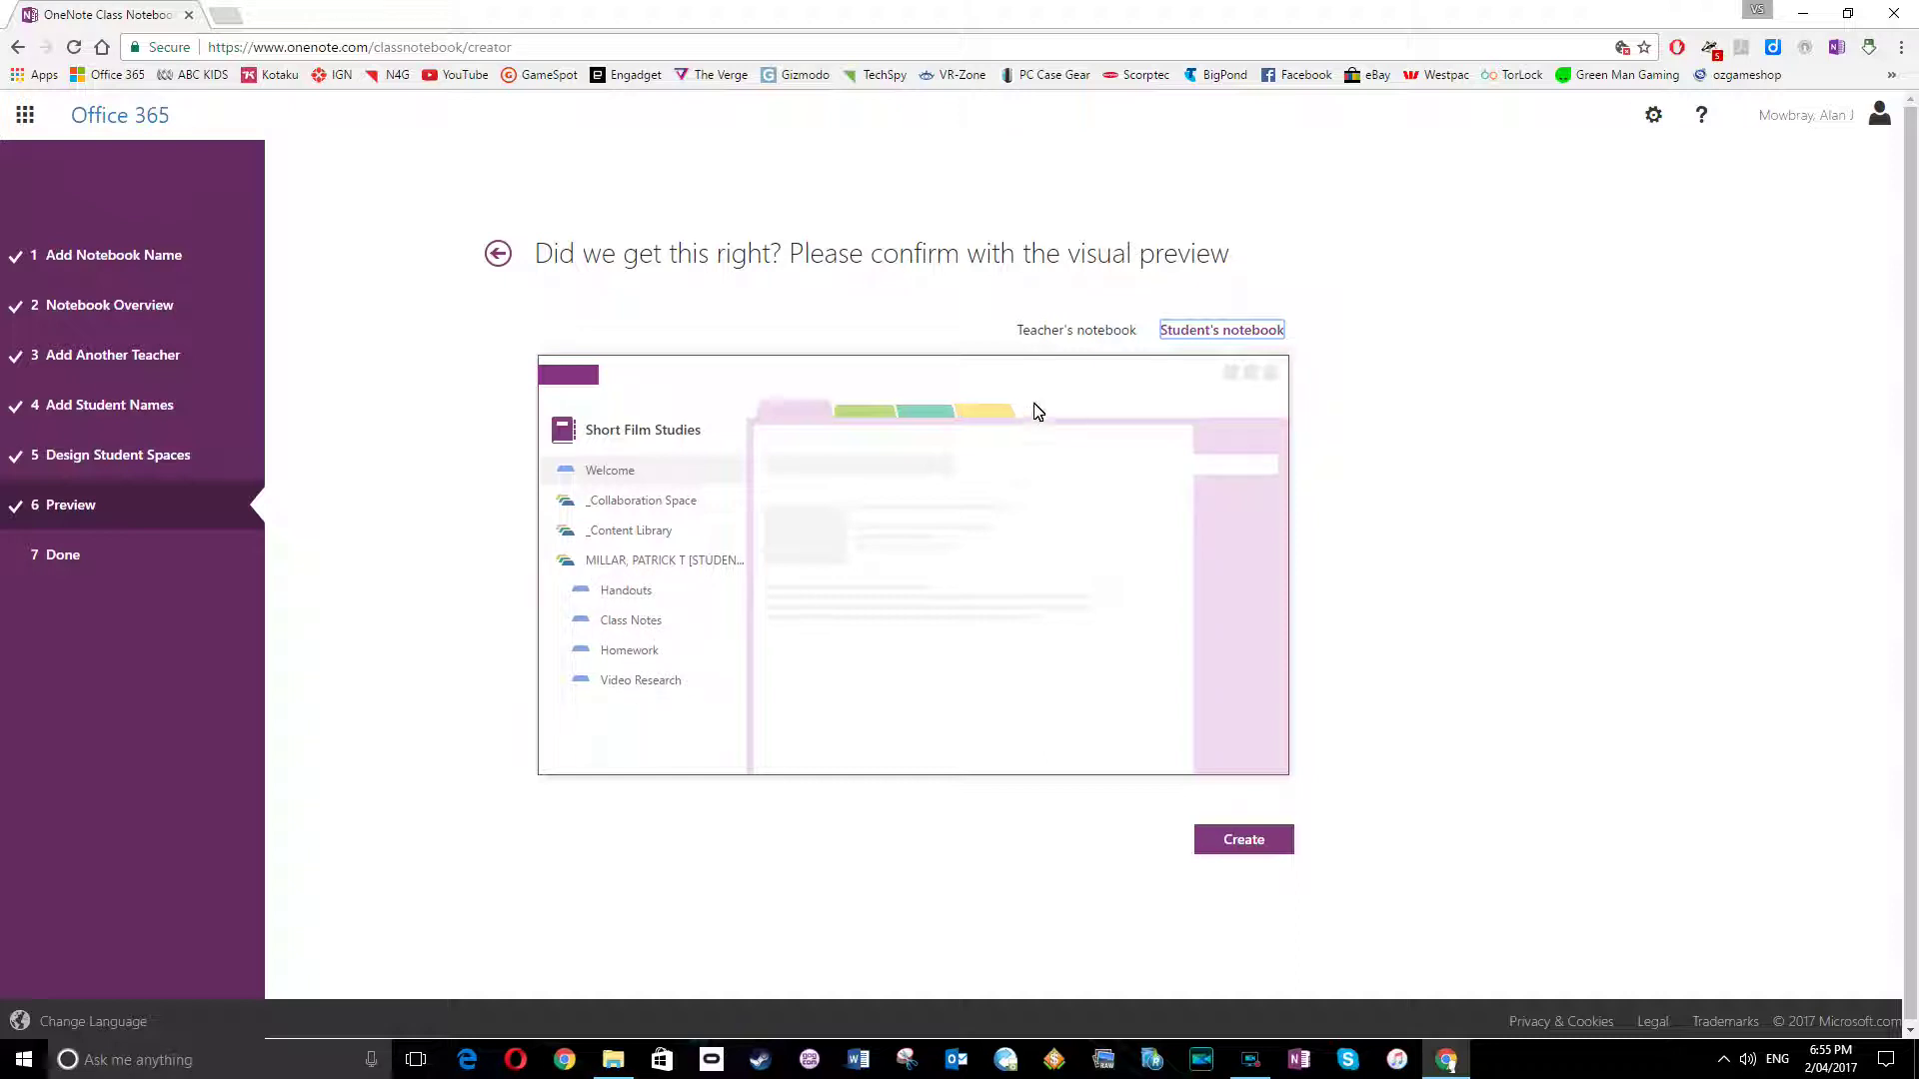
click(1077, 332)
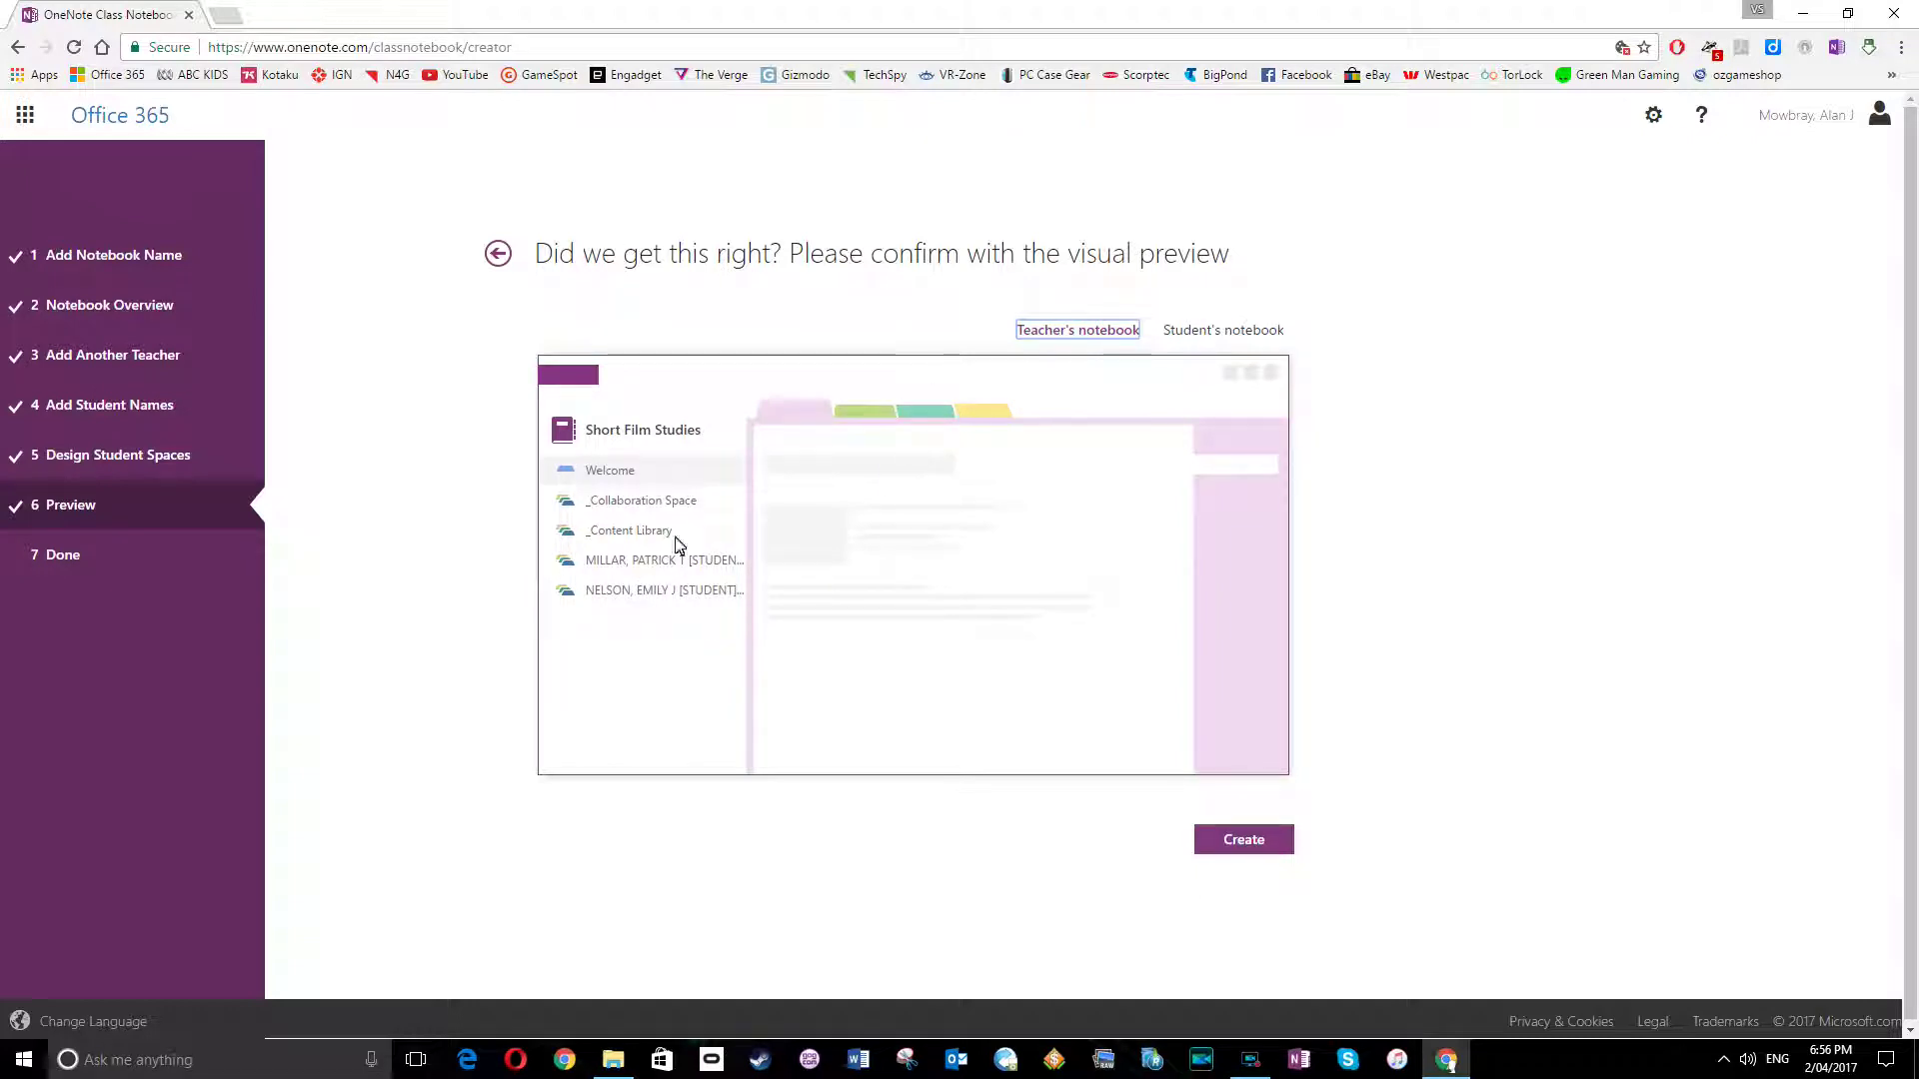
click(1190, 334)
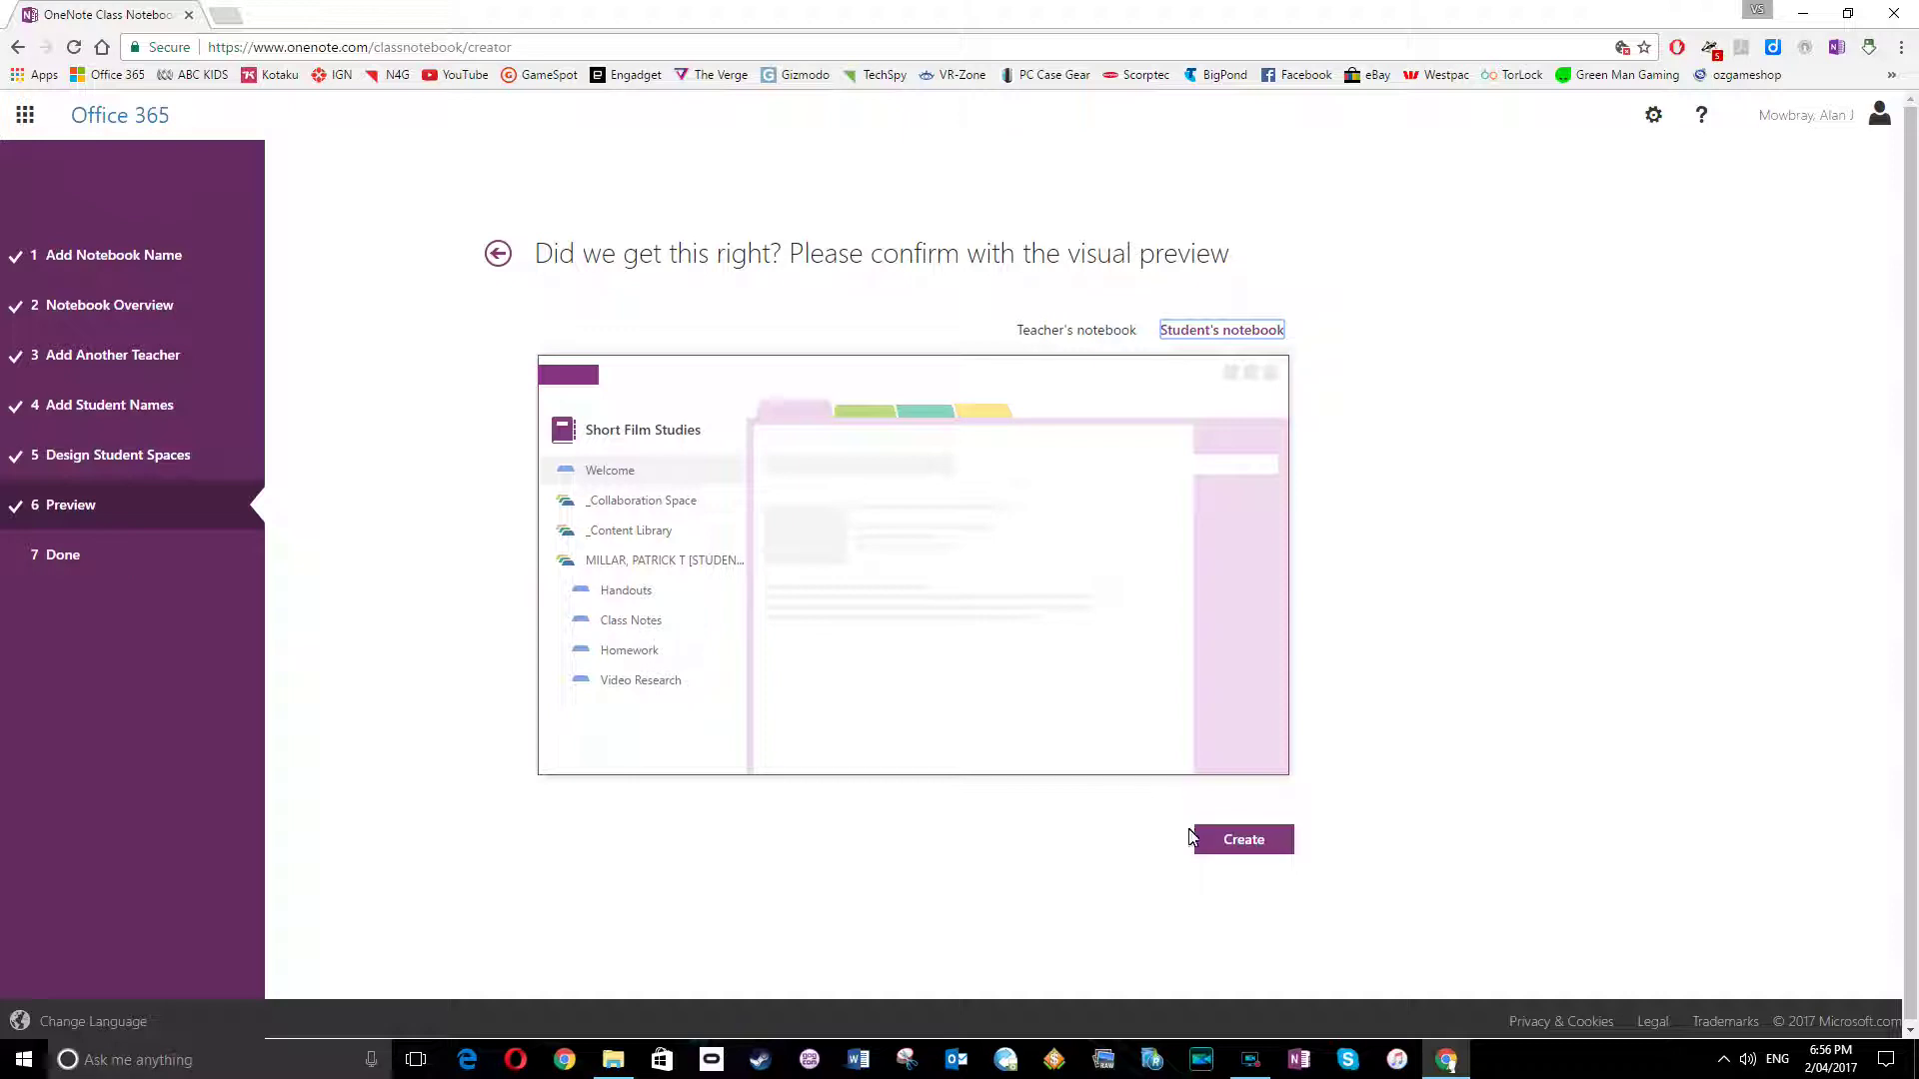
click(1239, 849)
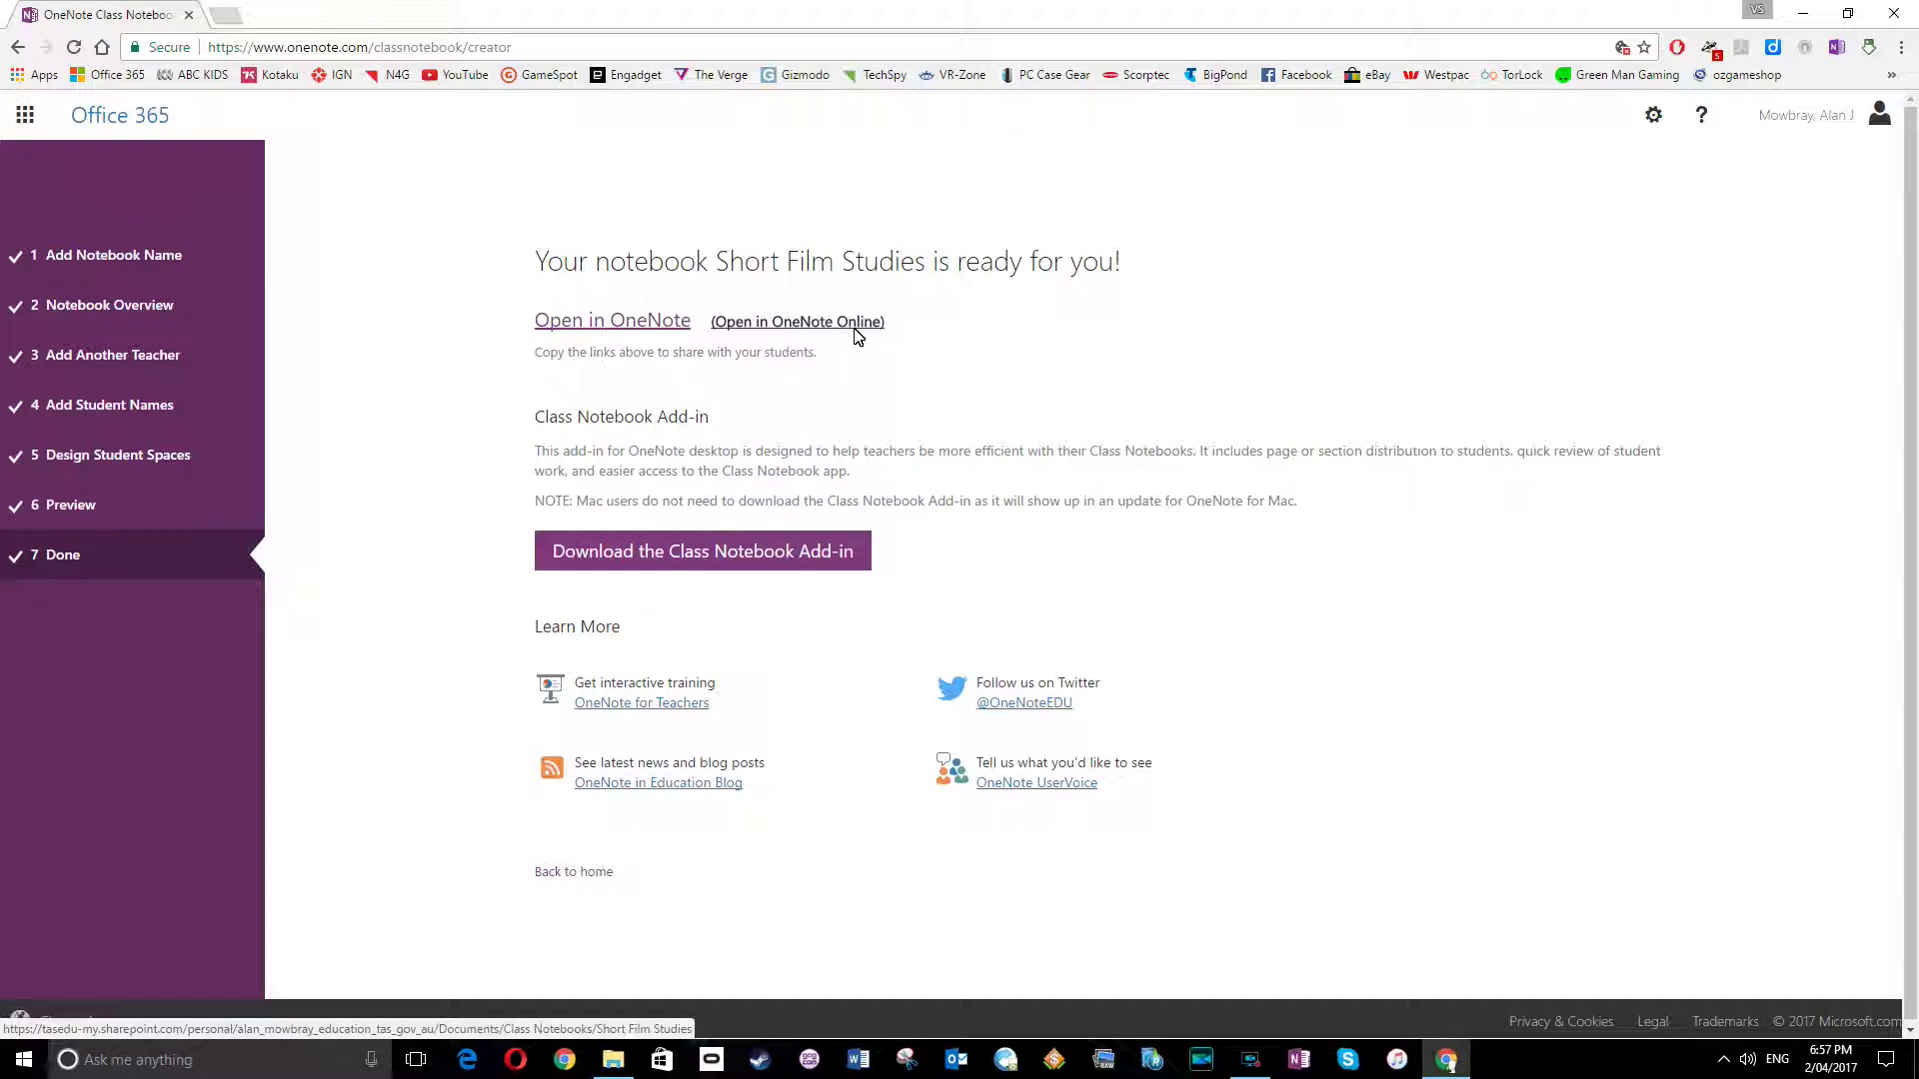
Open the new notebook in OneNote 2016 and have the browser remember this choice for such links.
click(614, 328)
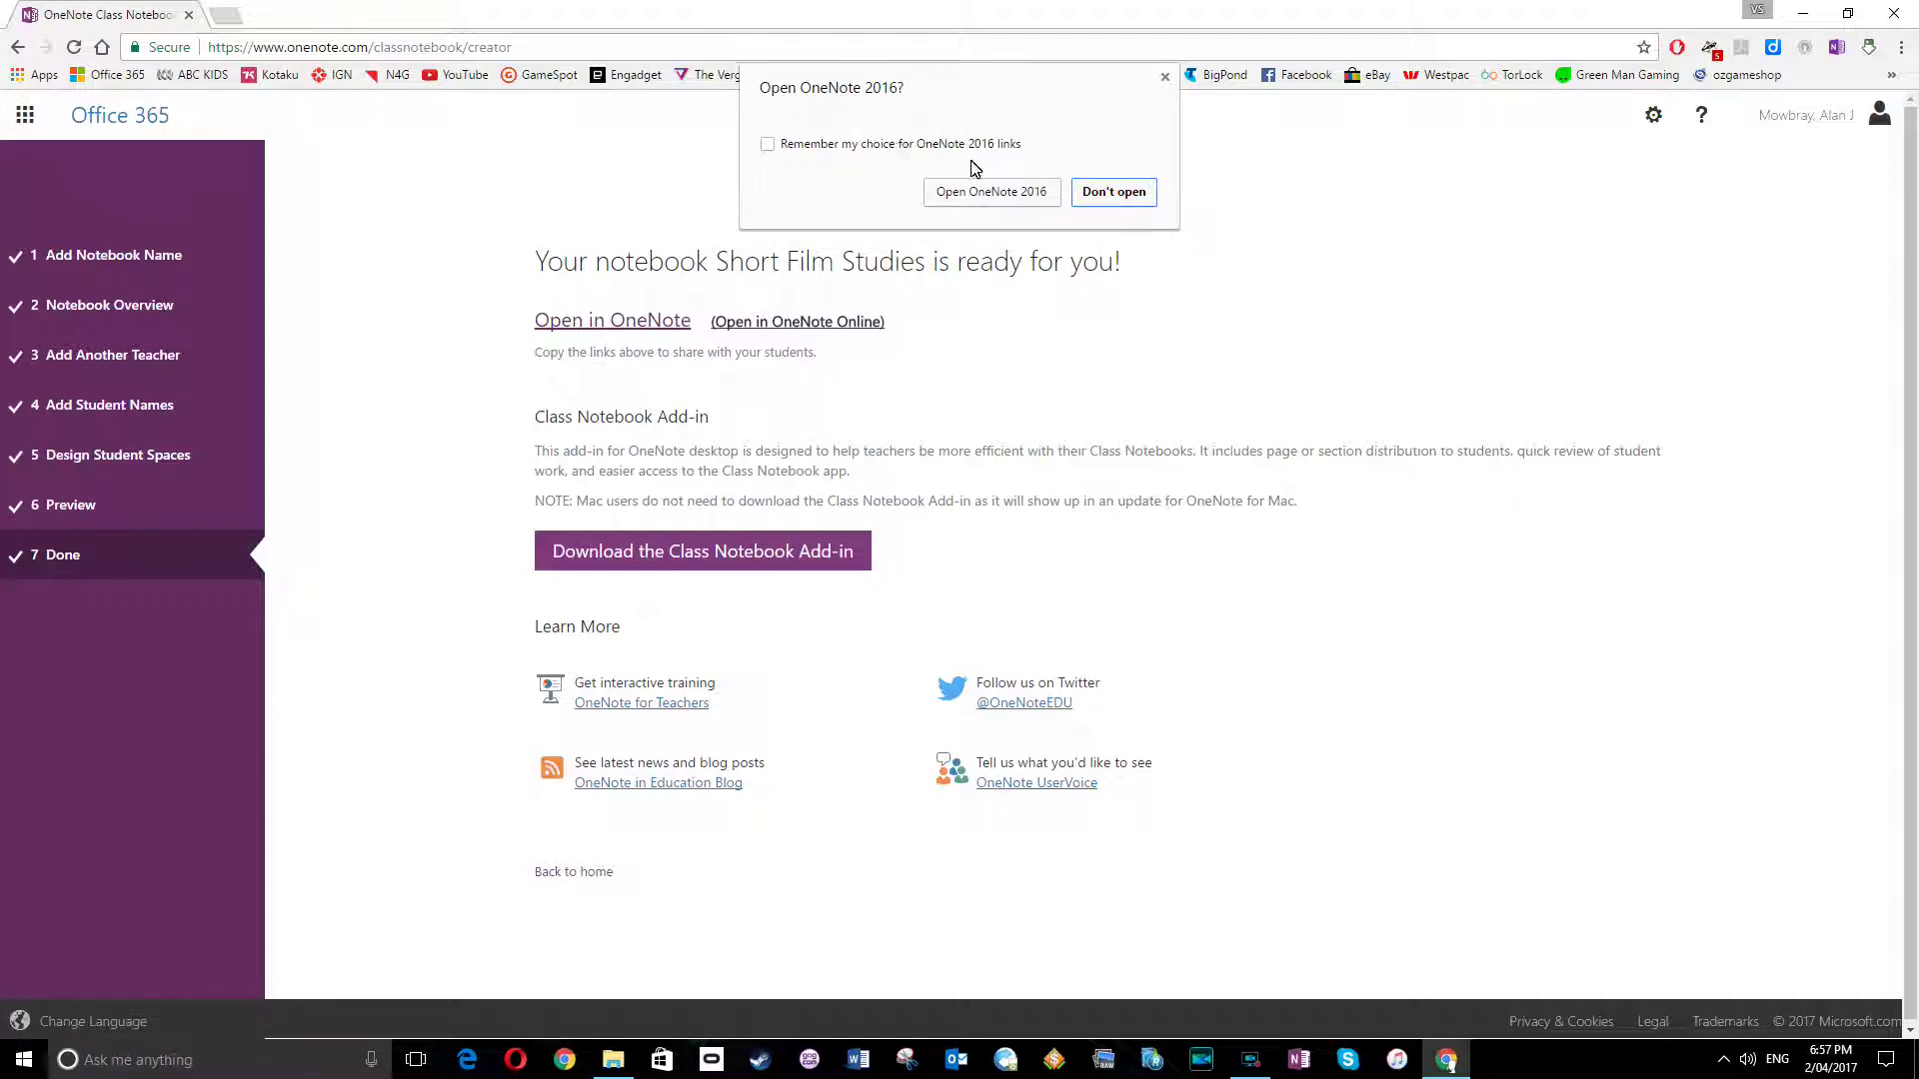
click(768, 148)
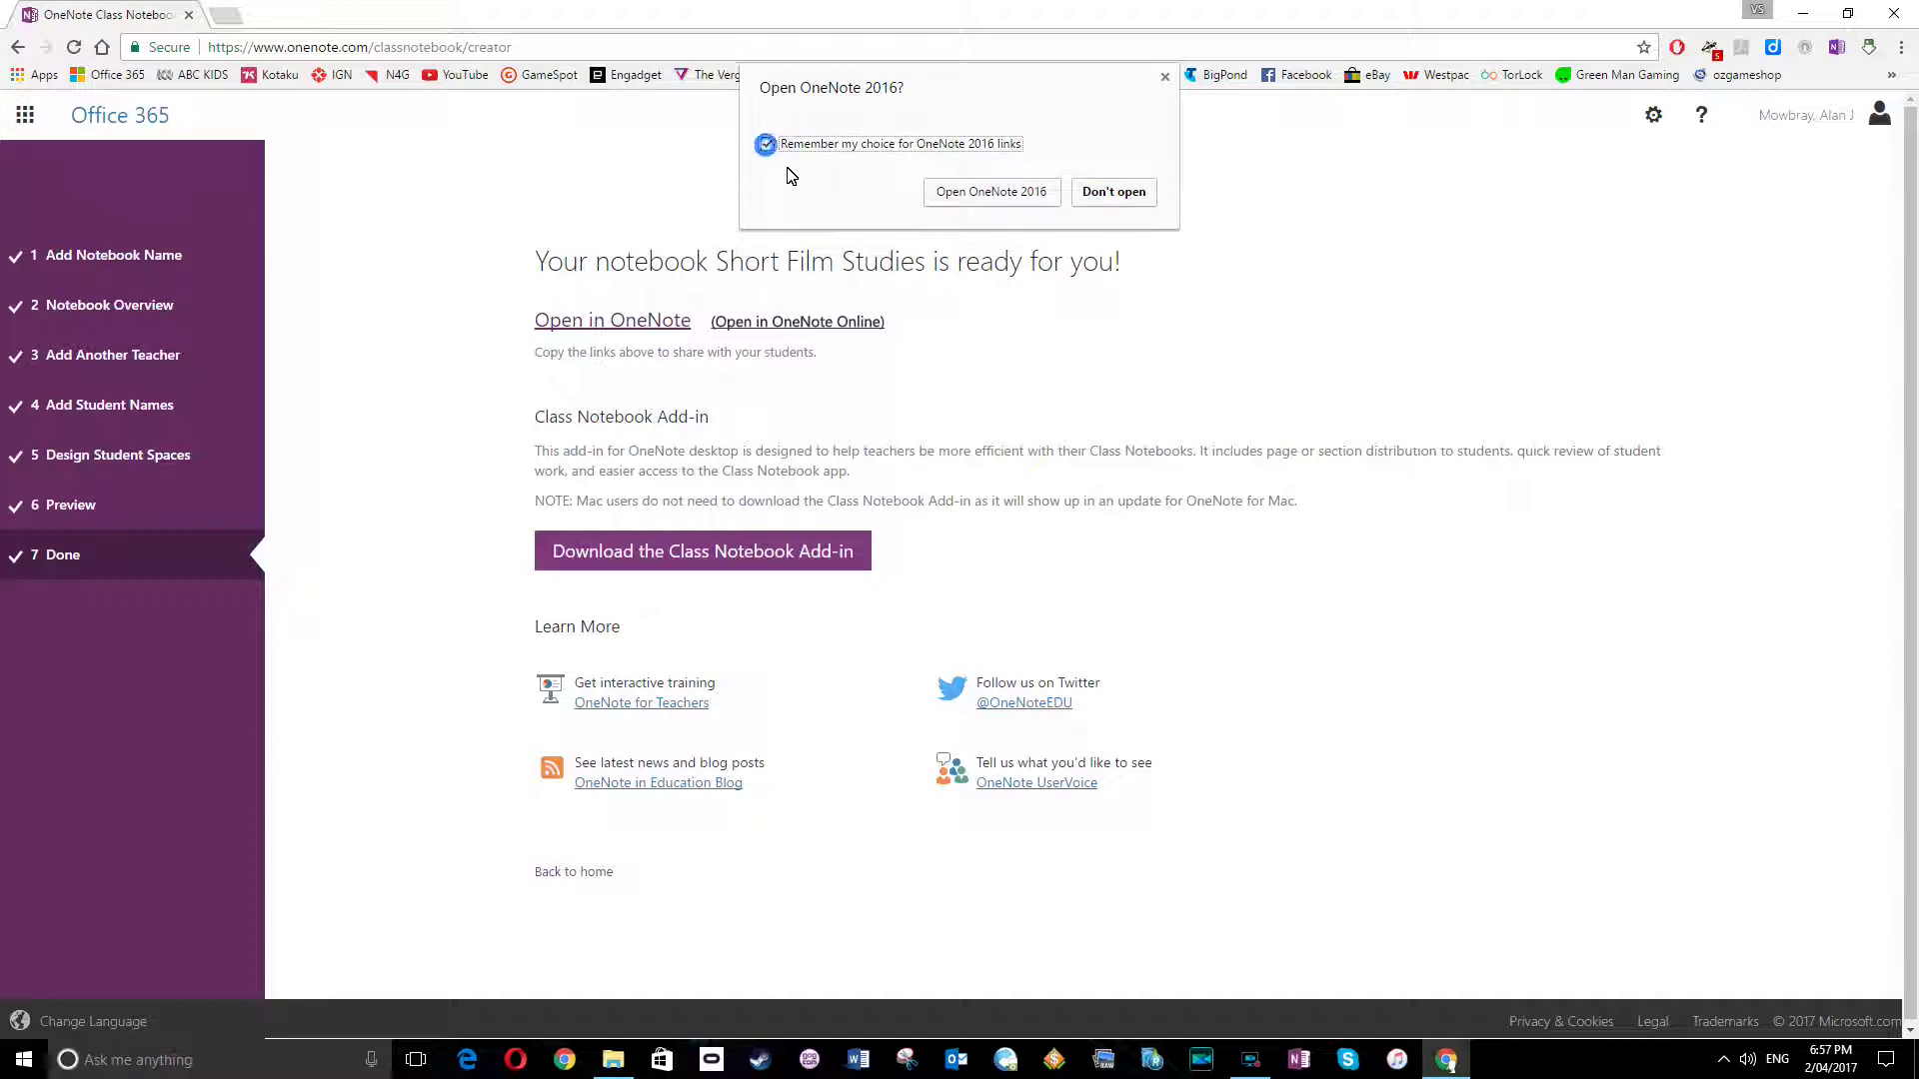
click(991, 192)
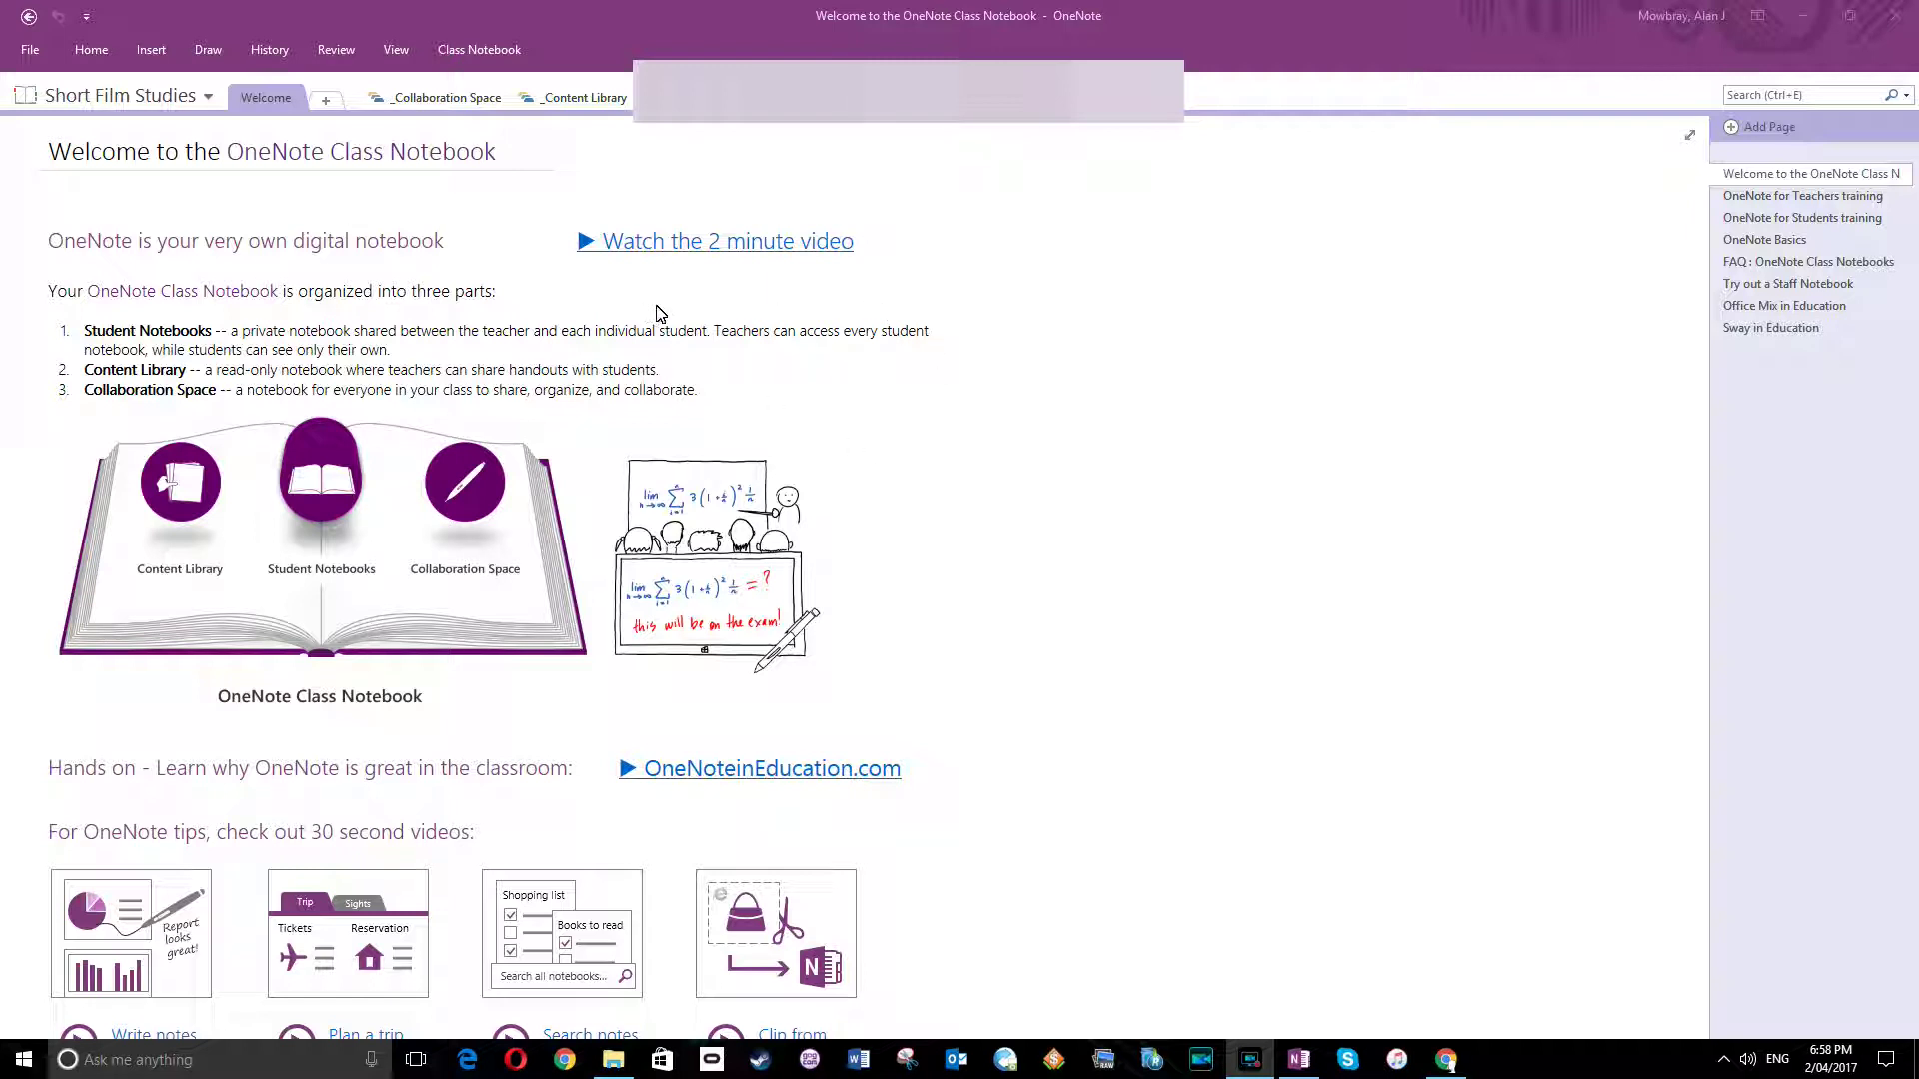
Look through the pages of the Welcome section, from the class notebook introduction to Sway in Education.
scroll(987, 470, down, 5)
scroll(974, 599, up, 5)
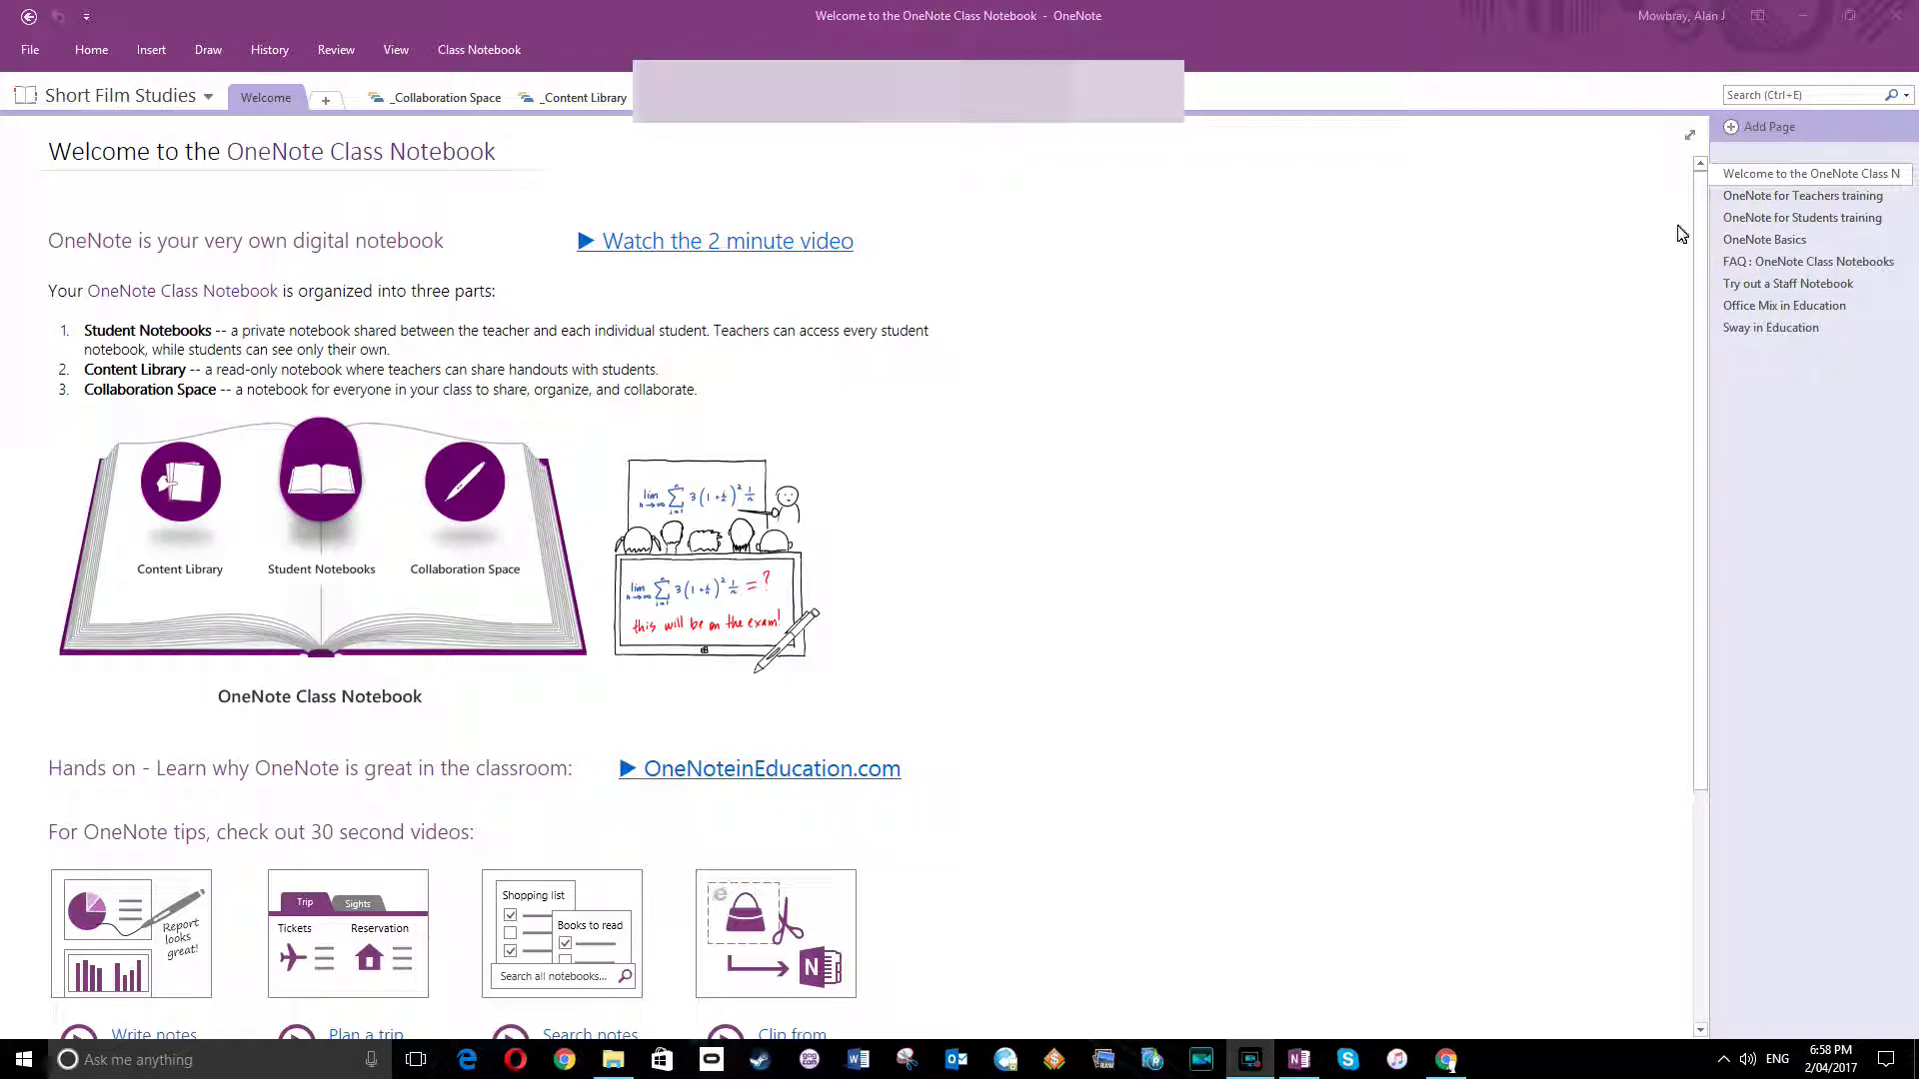
click(1749, 196)
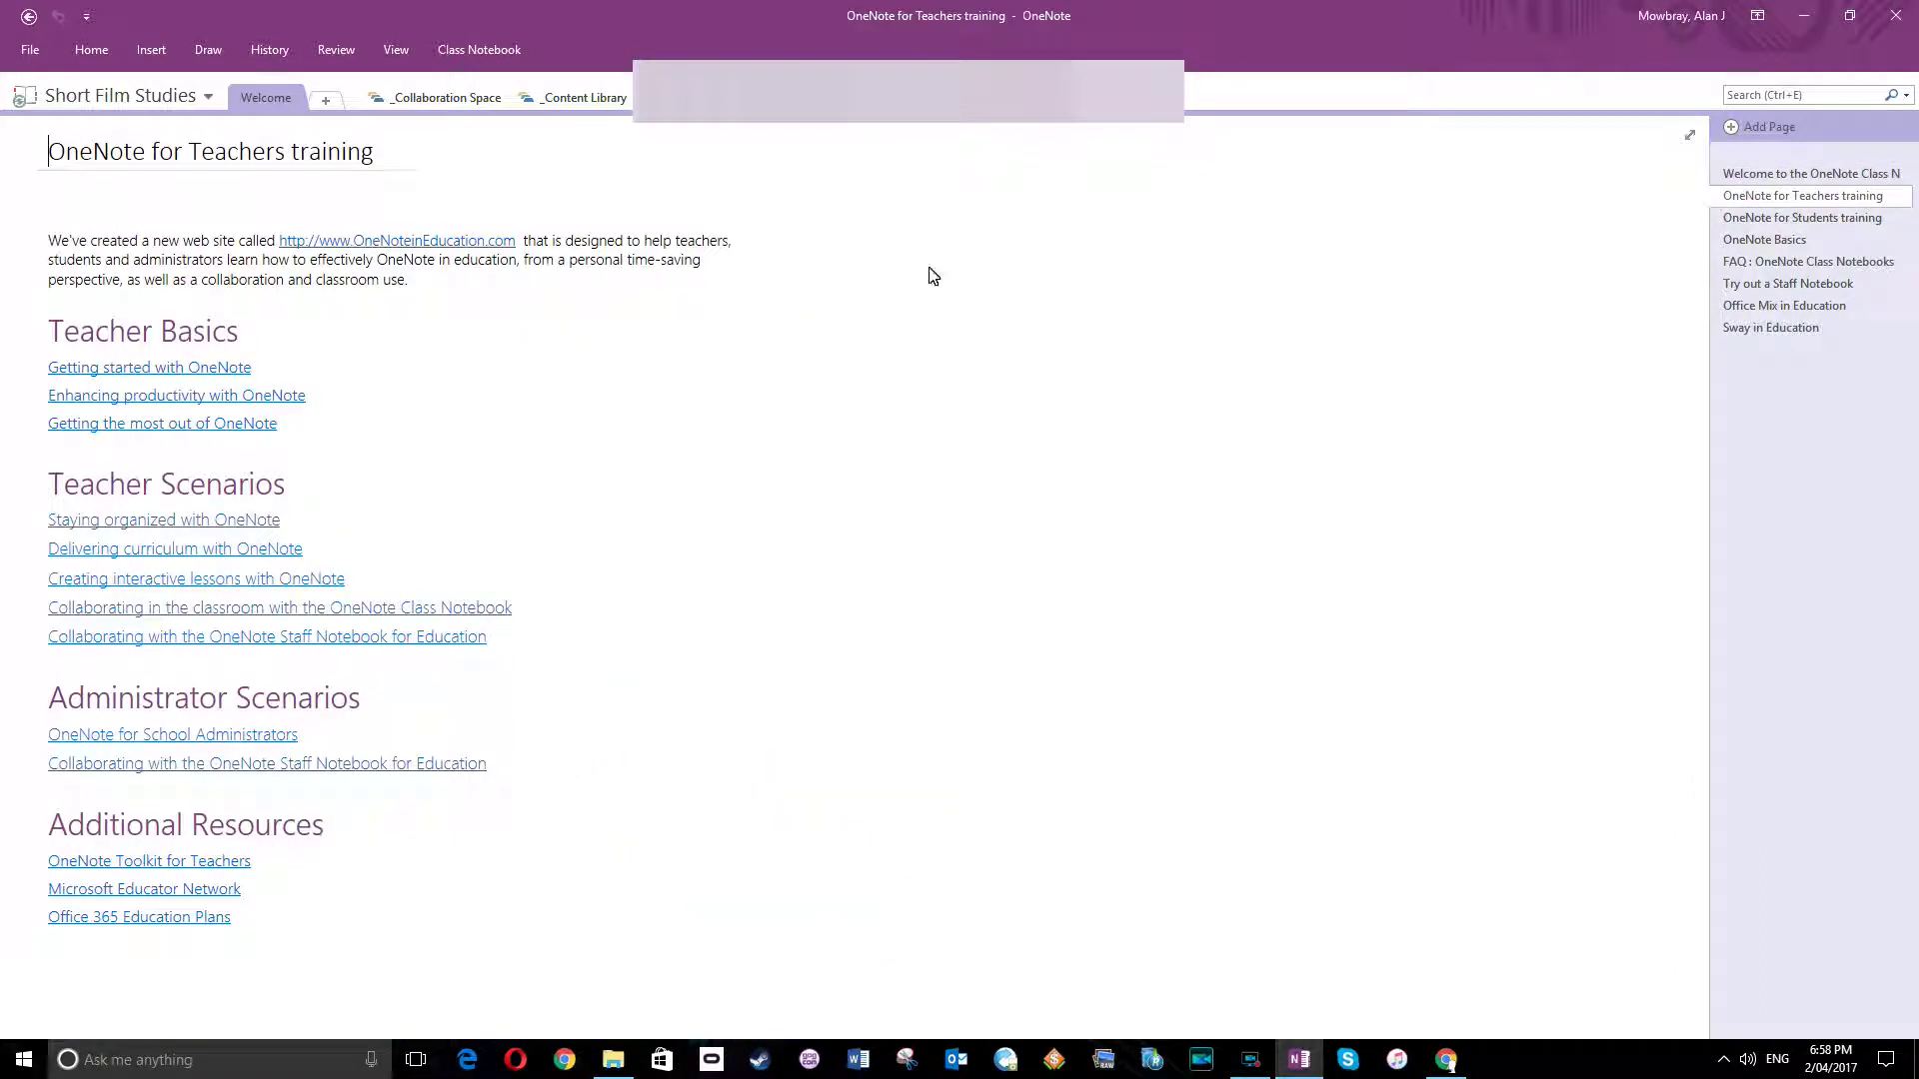
click(1791, 222)
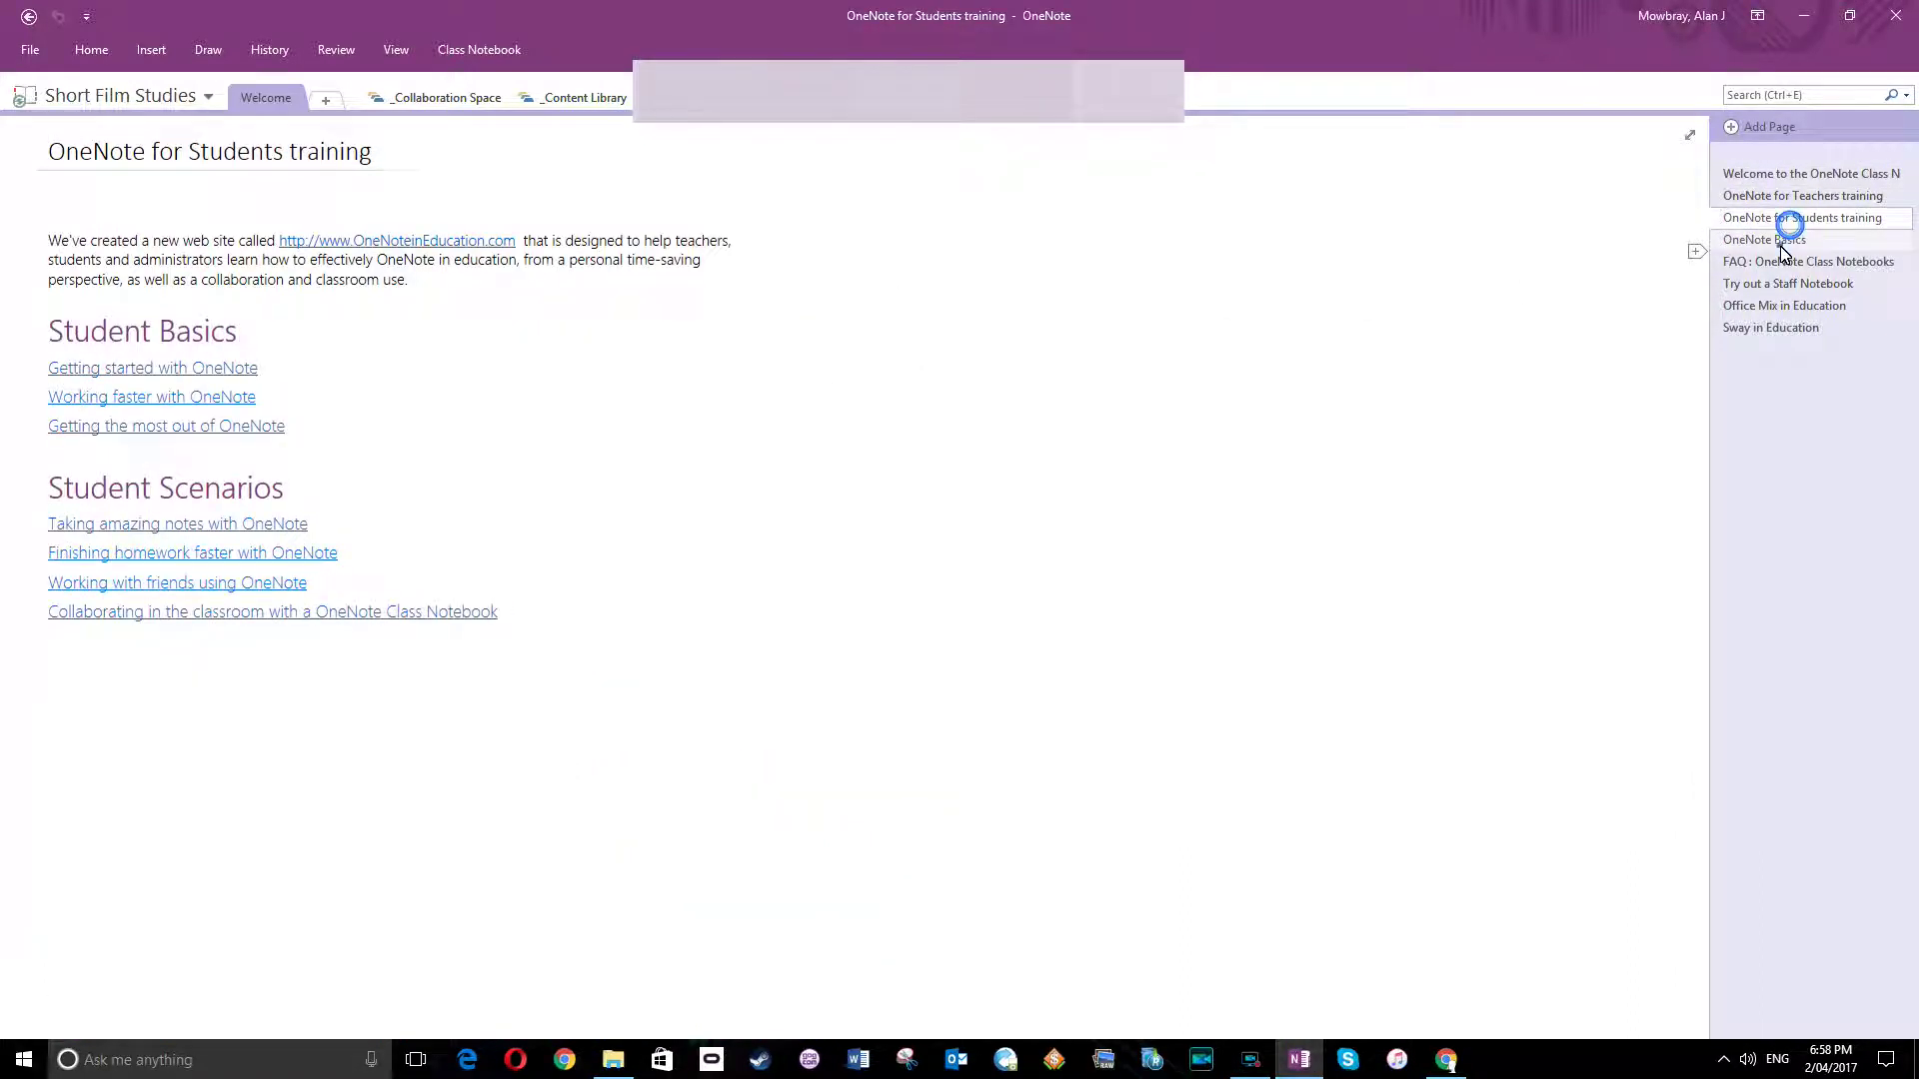
click(1784, 239)
click(1784, 262)
click(1787, 284)
click(1784, 307)
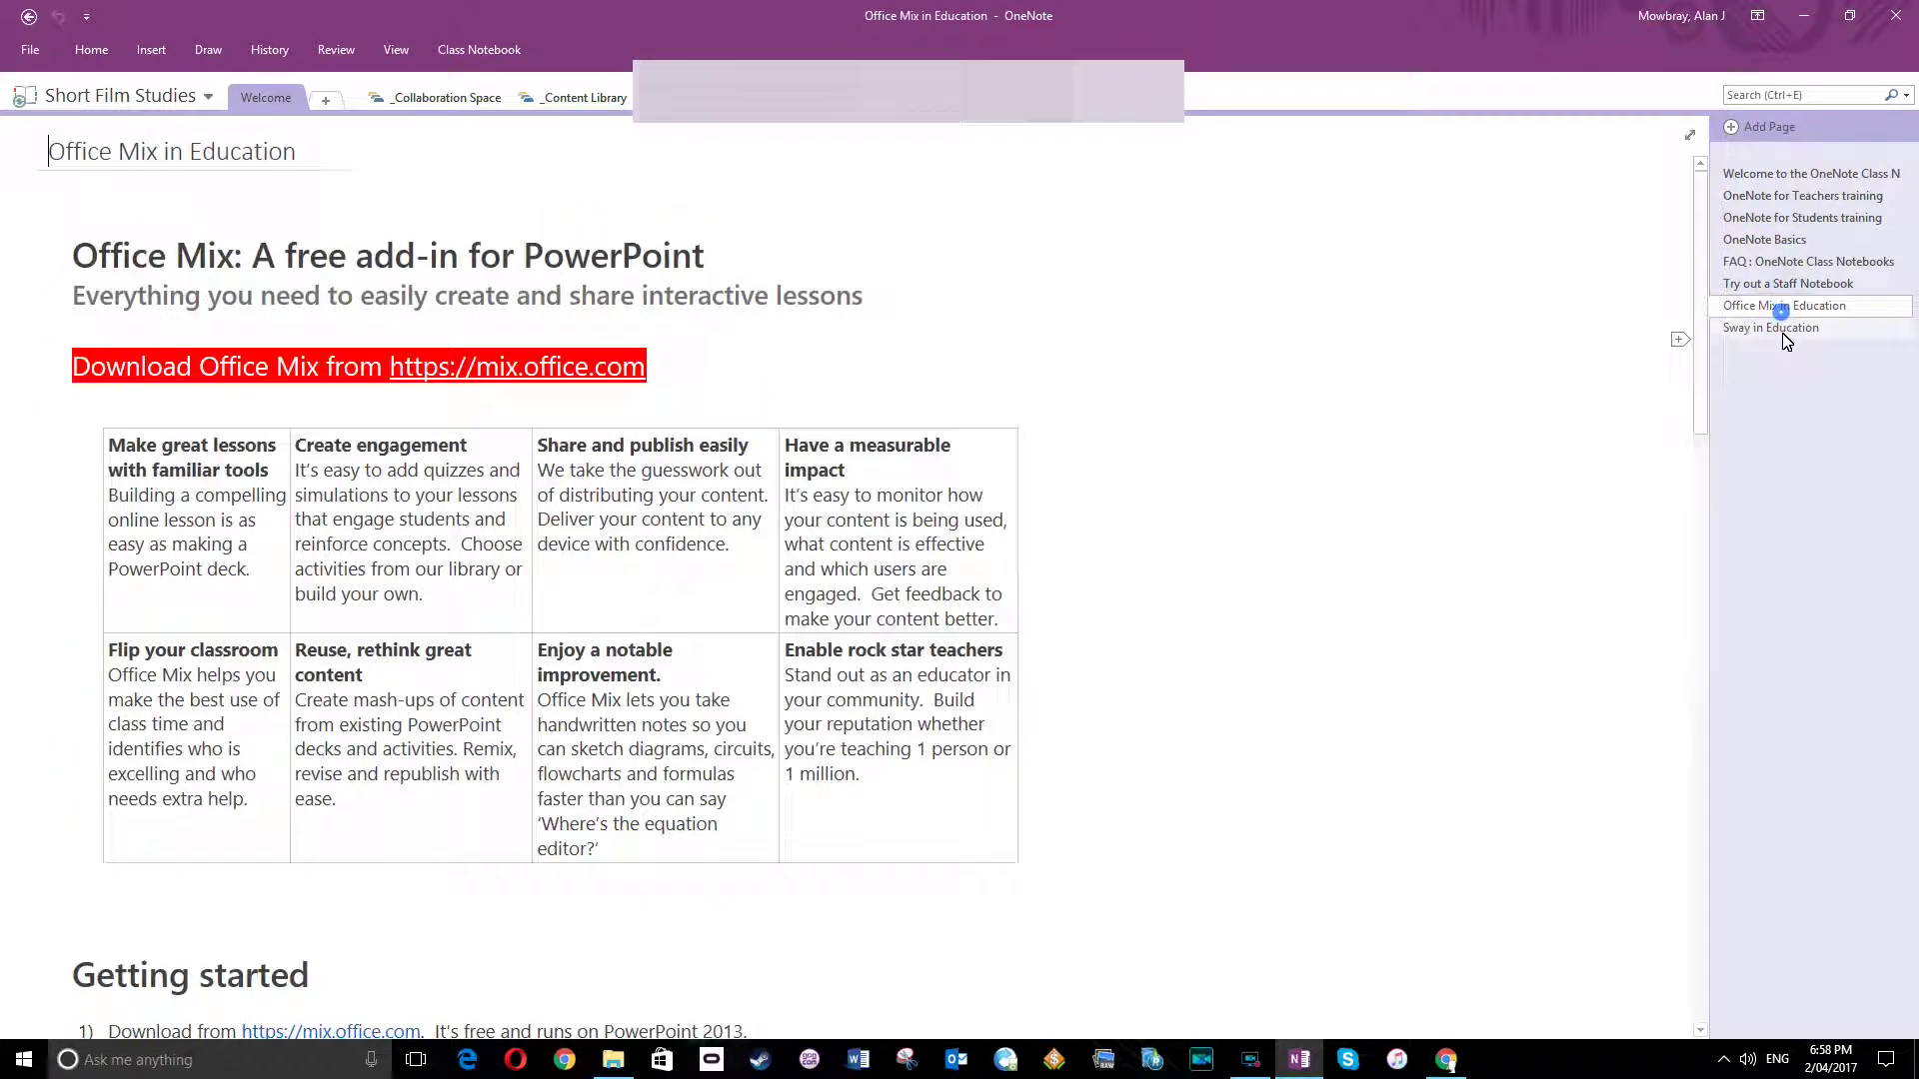
click(1776, 328)
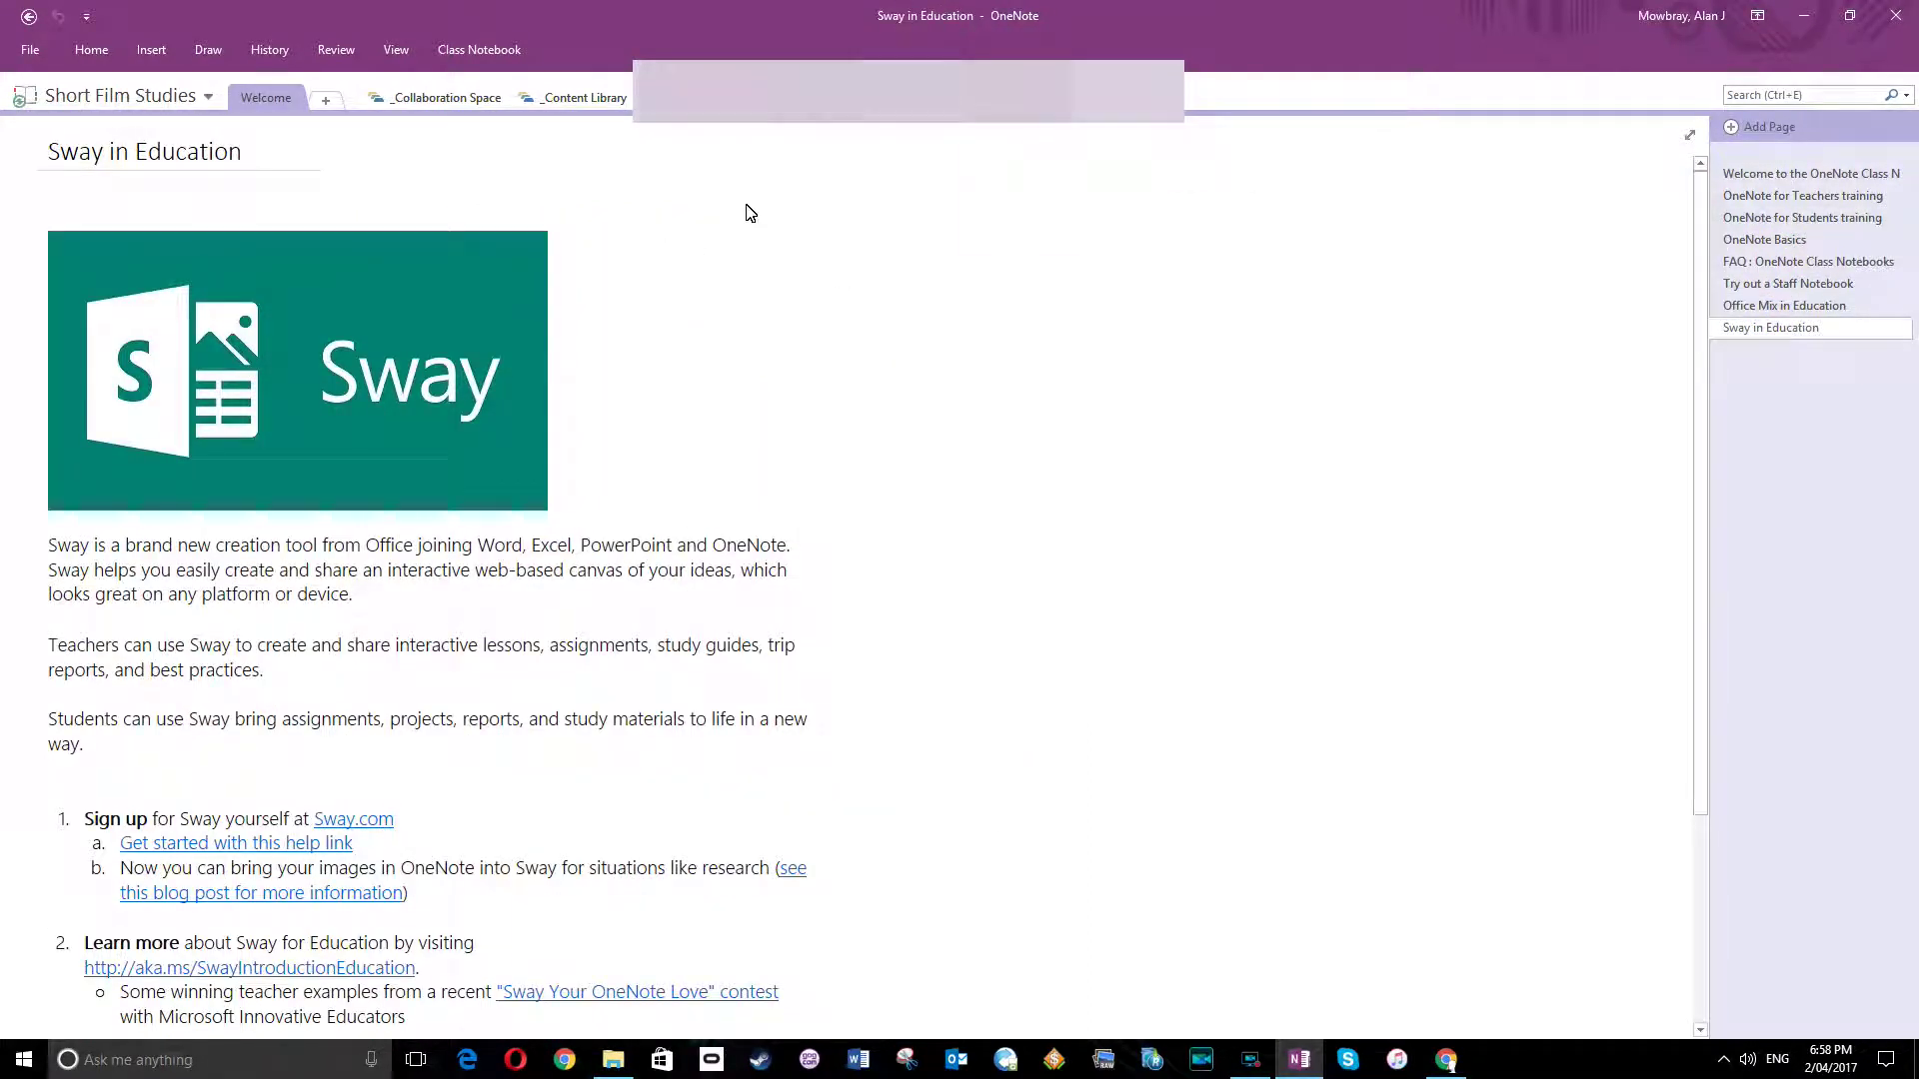
Add a section named "Class Notes" beside the Welcome section and title its first page "Lesson 1".
click(327, 103)
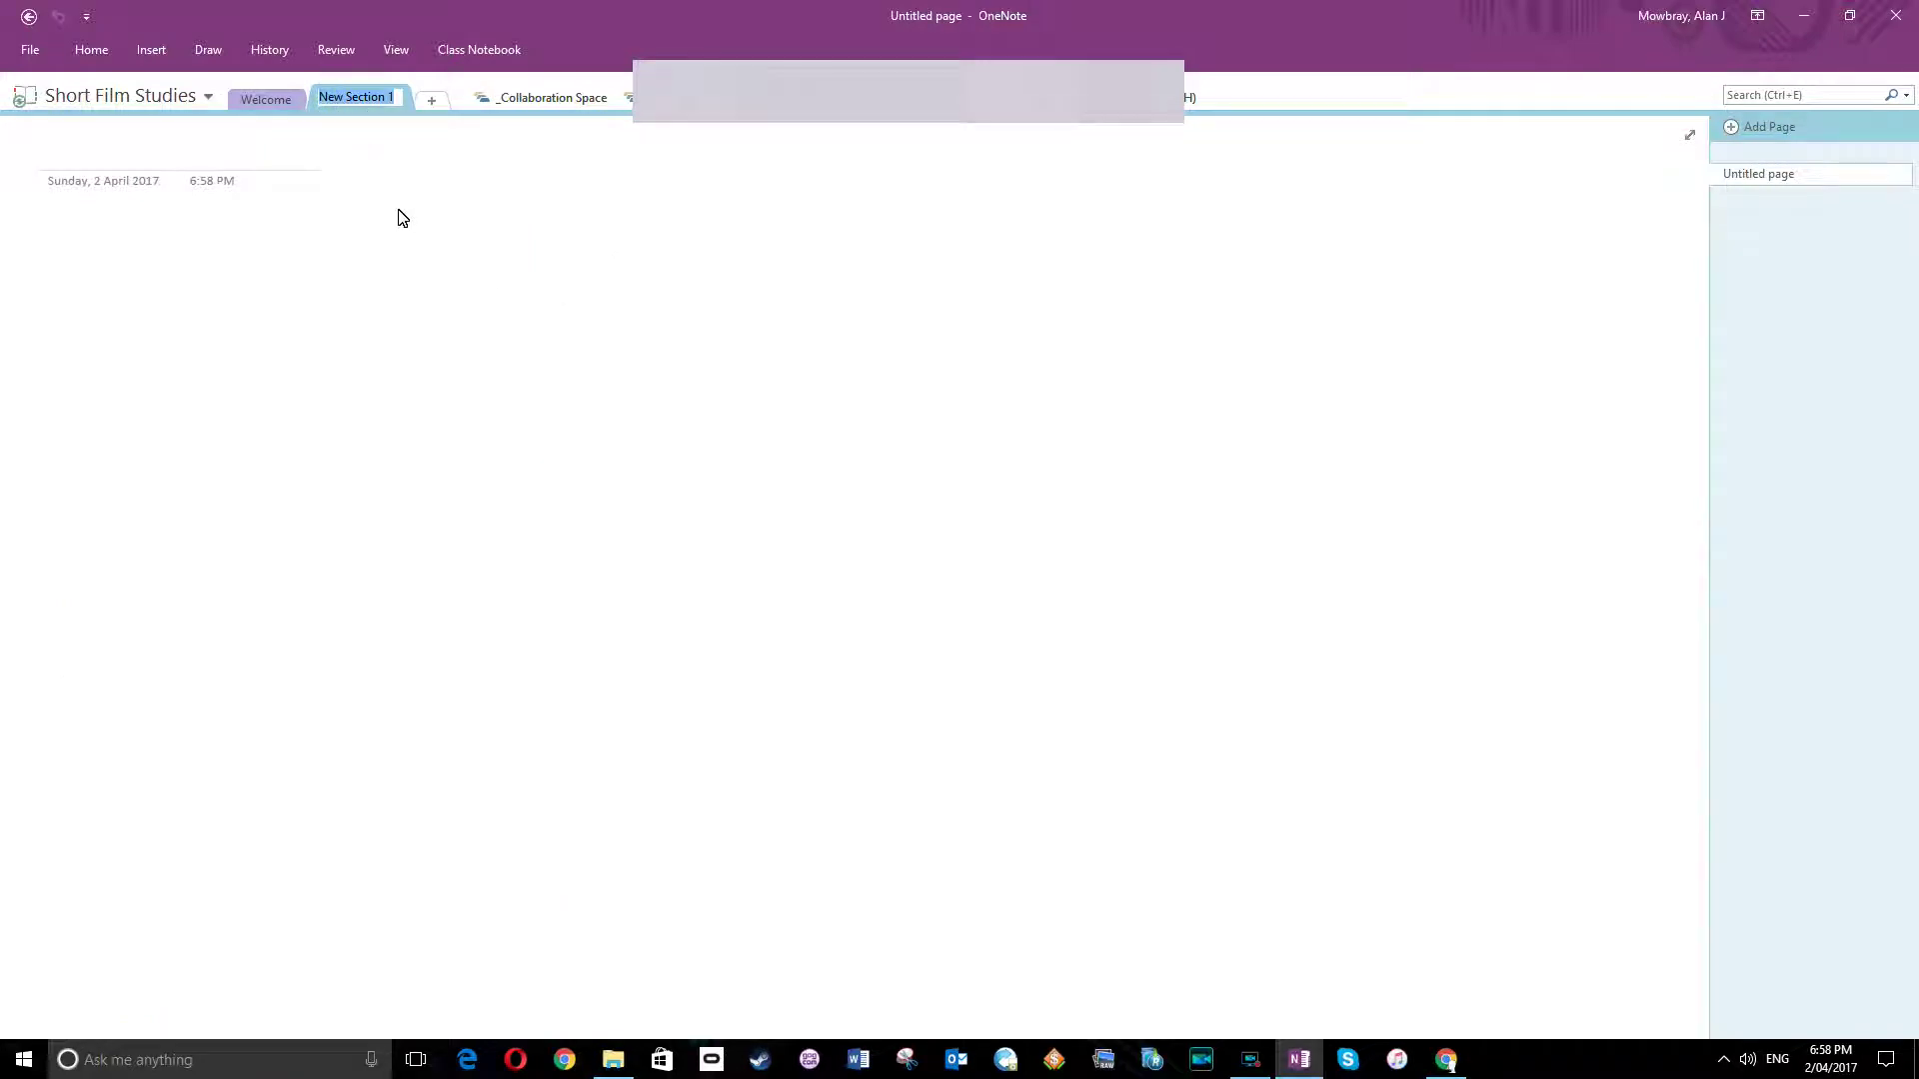
text(Class Notes)
click(130, 158)
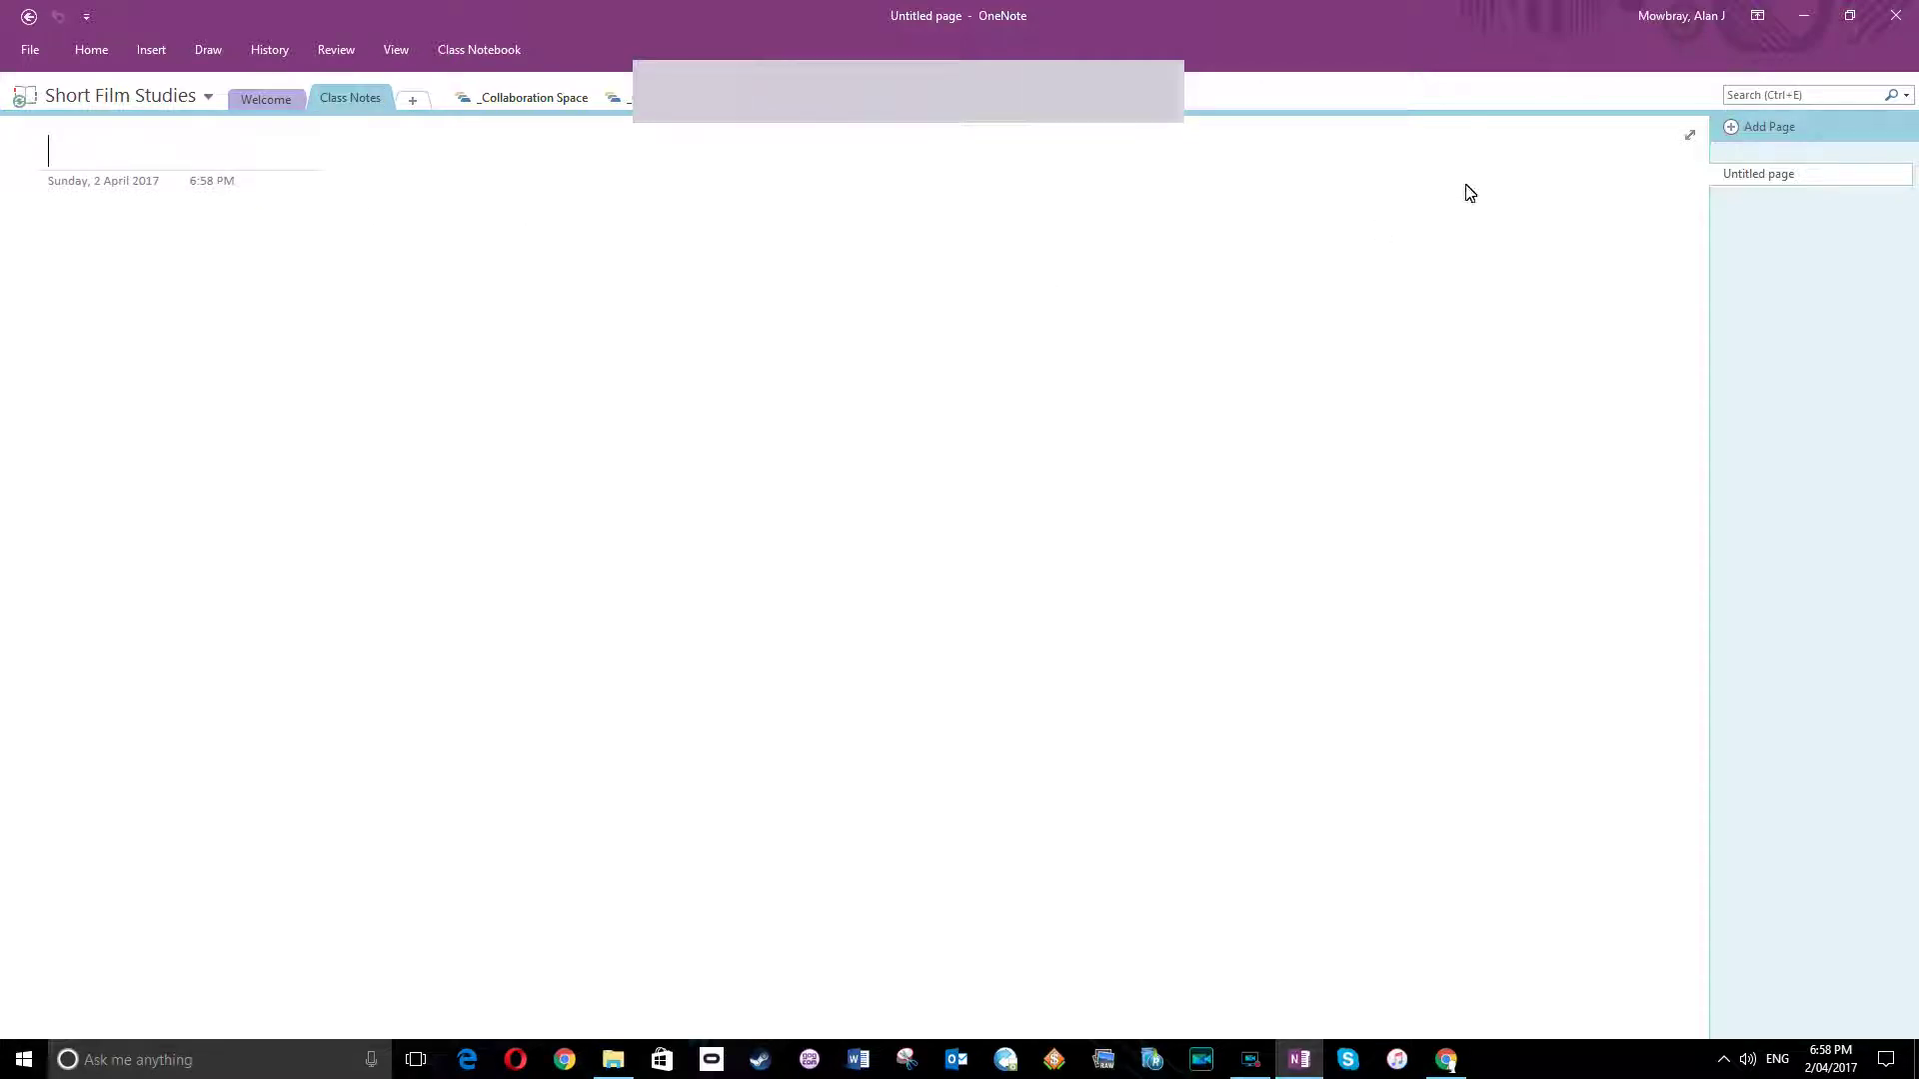
text(Lesson 1)
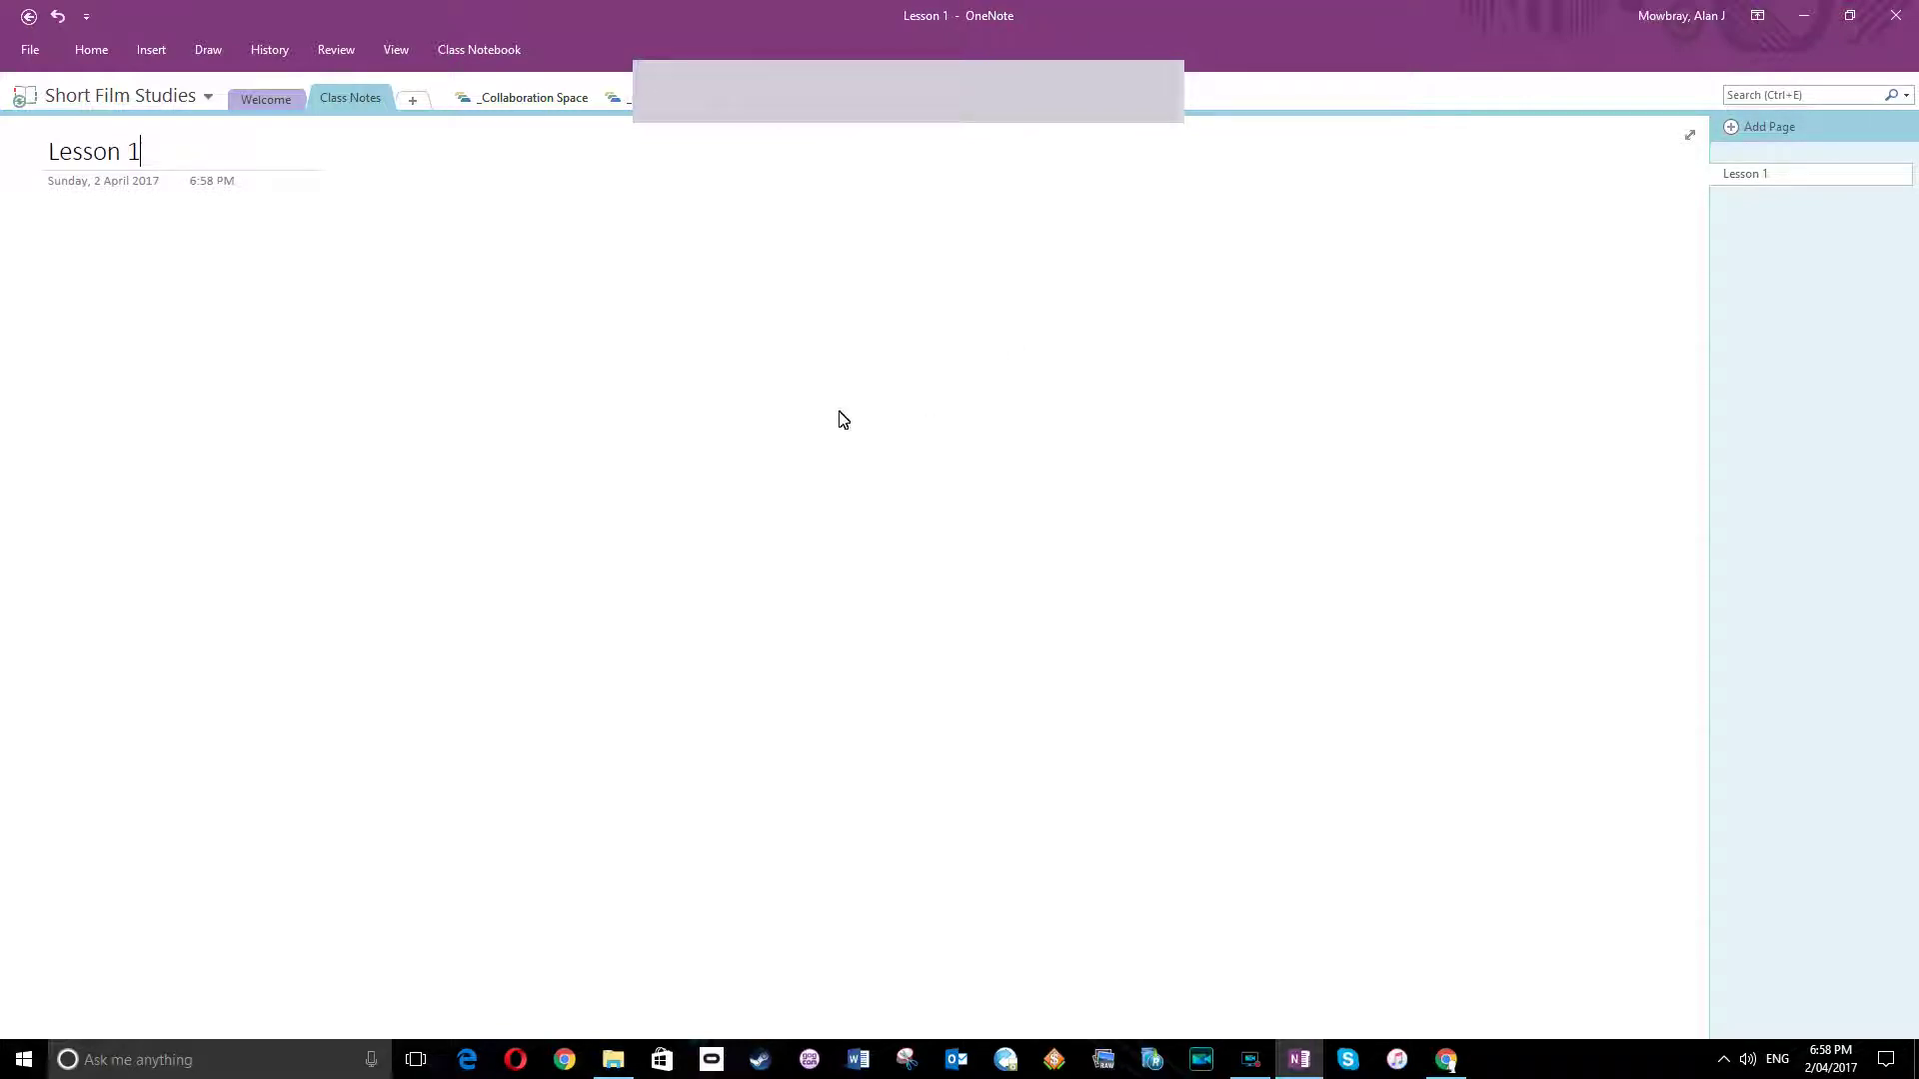
Enter the placeholder text "dlfkskljsdfl" in a note beneath the Lesson 1 heading.
click(57, 246)
text(dlfkskljsdfl)
click(44, 326)
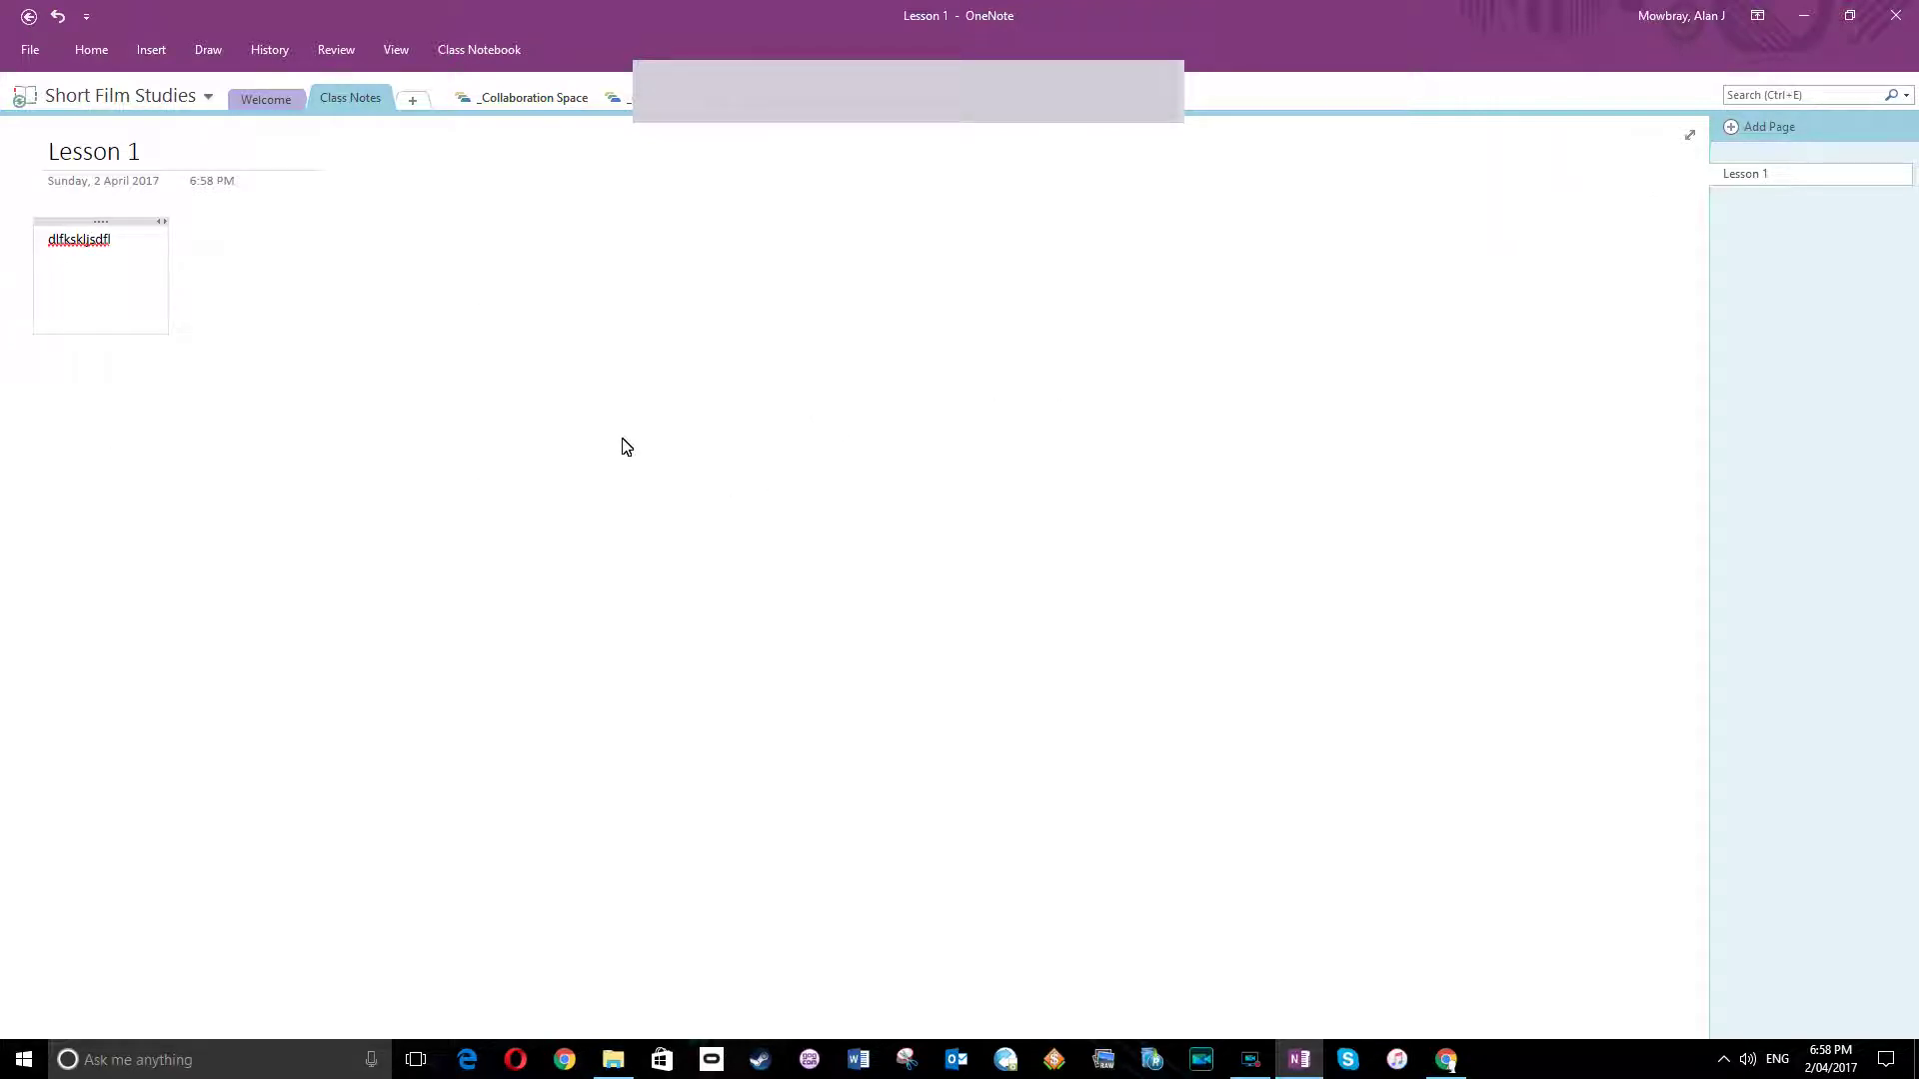
Add a second page titled "Lesson 2" to the Class Notes section.
click(1770, 128)
text(Lee)
key(BackSpace)
text(ss)
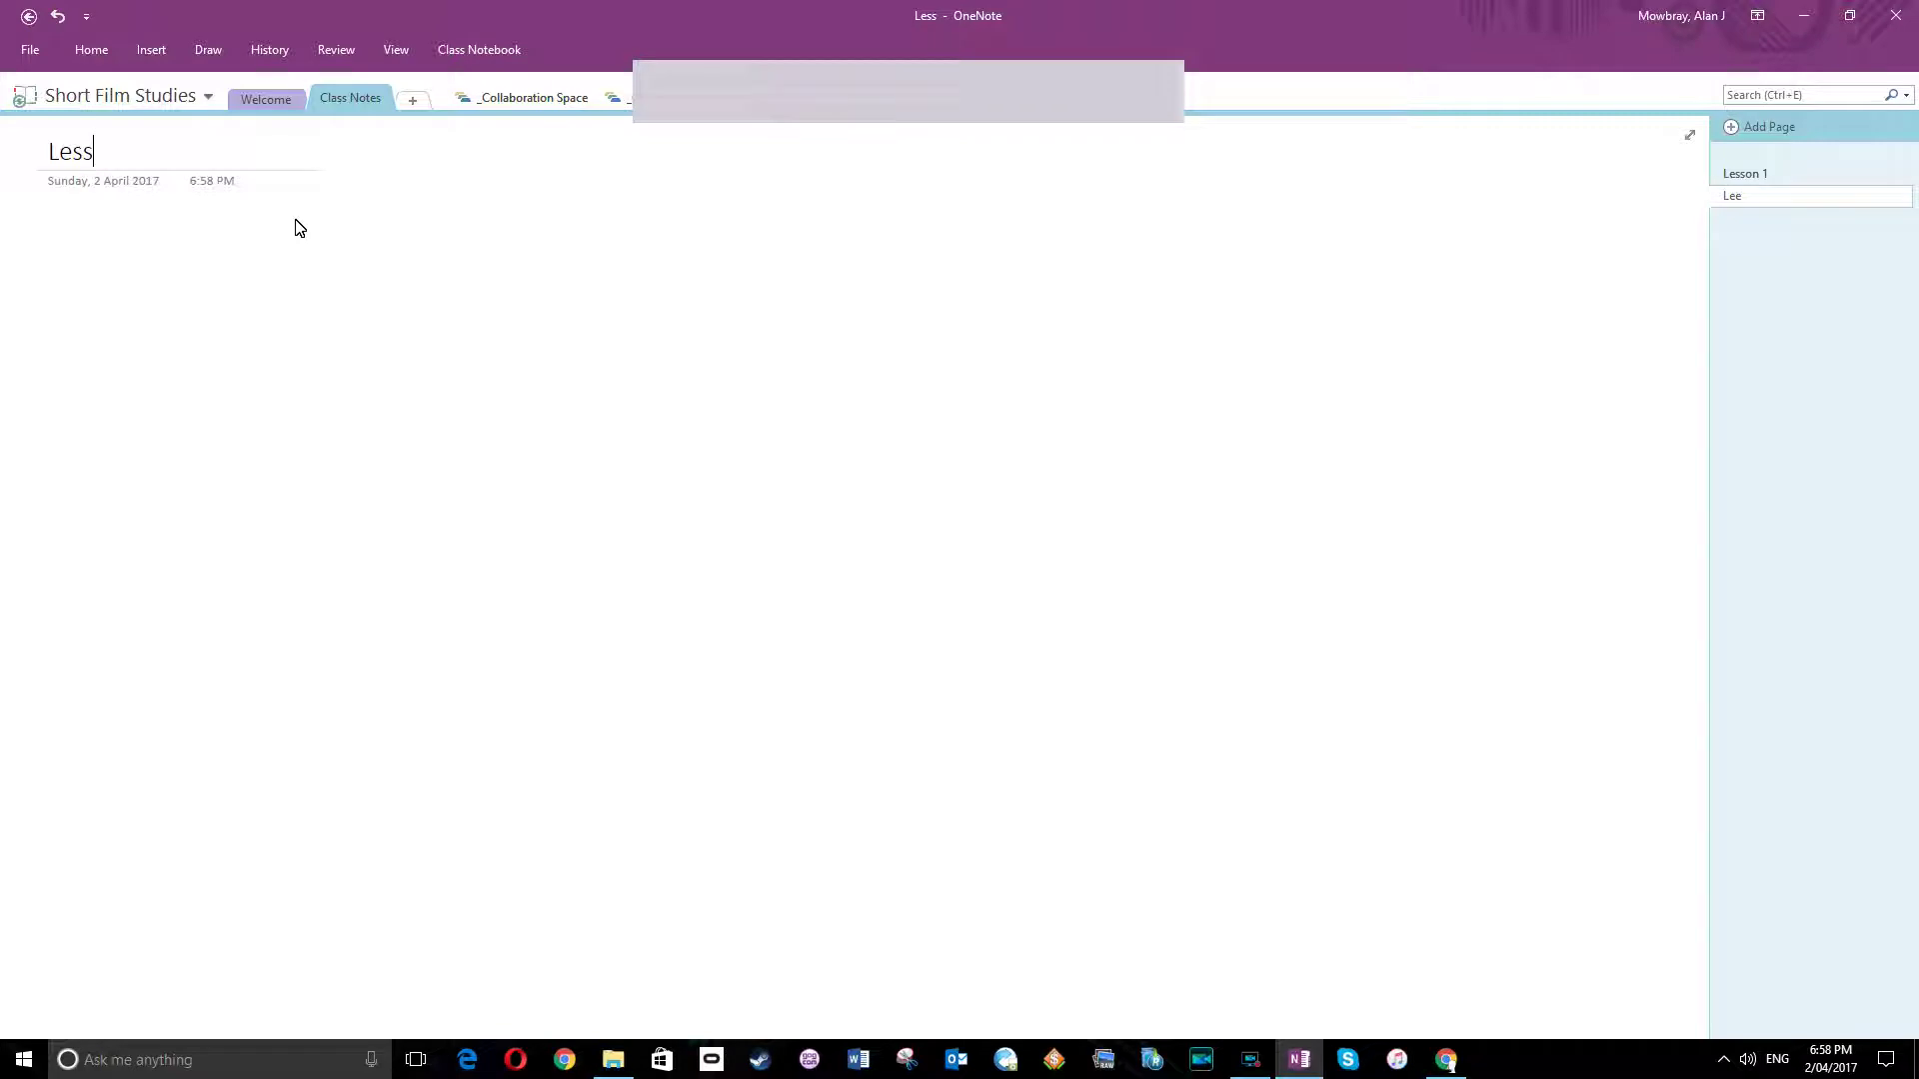
text(on 2)
View the getting-started pages of the Collaboration Space and the Content Library section groups.
click(512, 100)
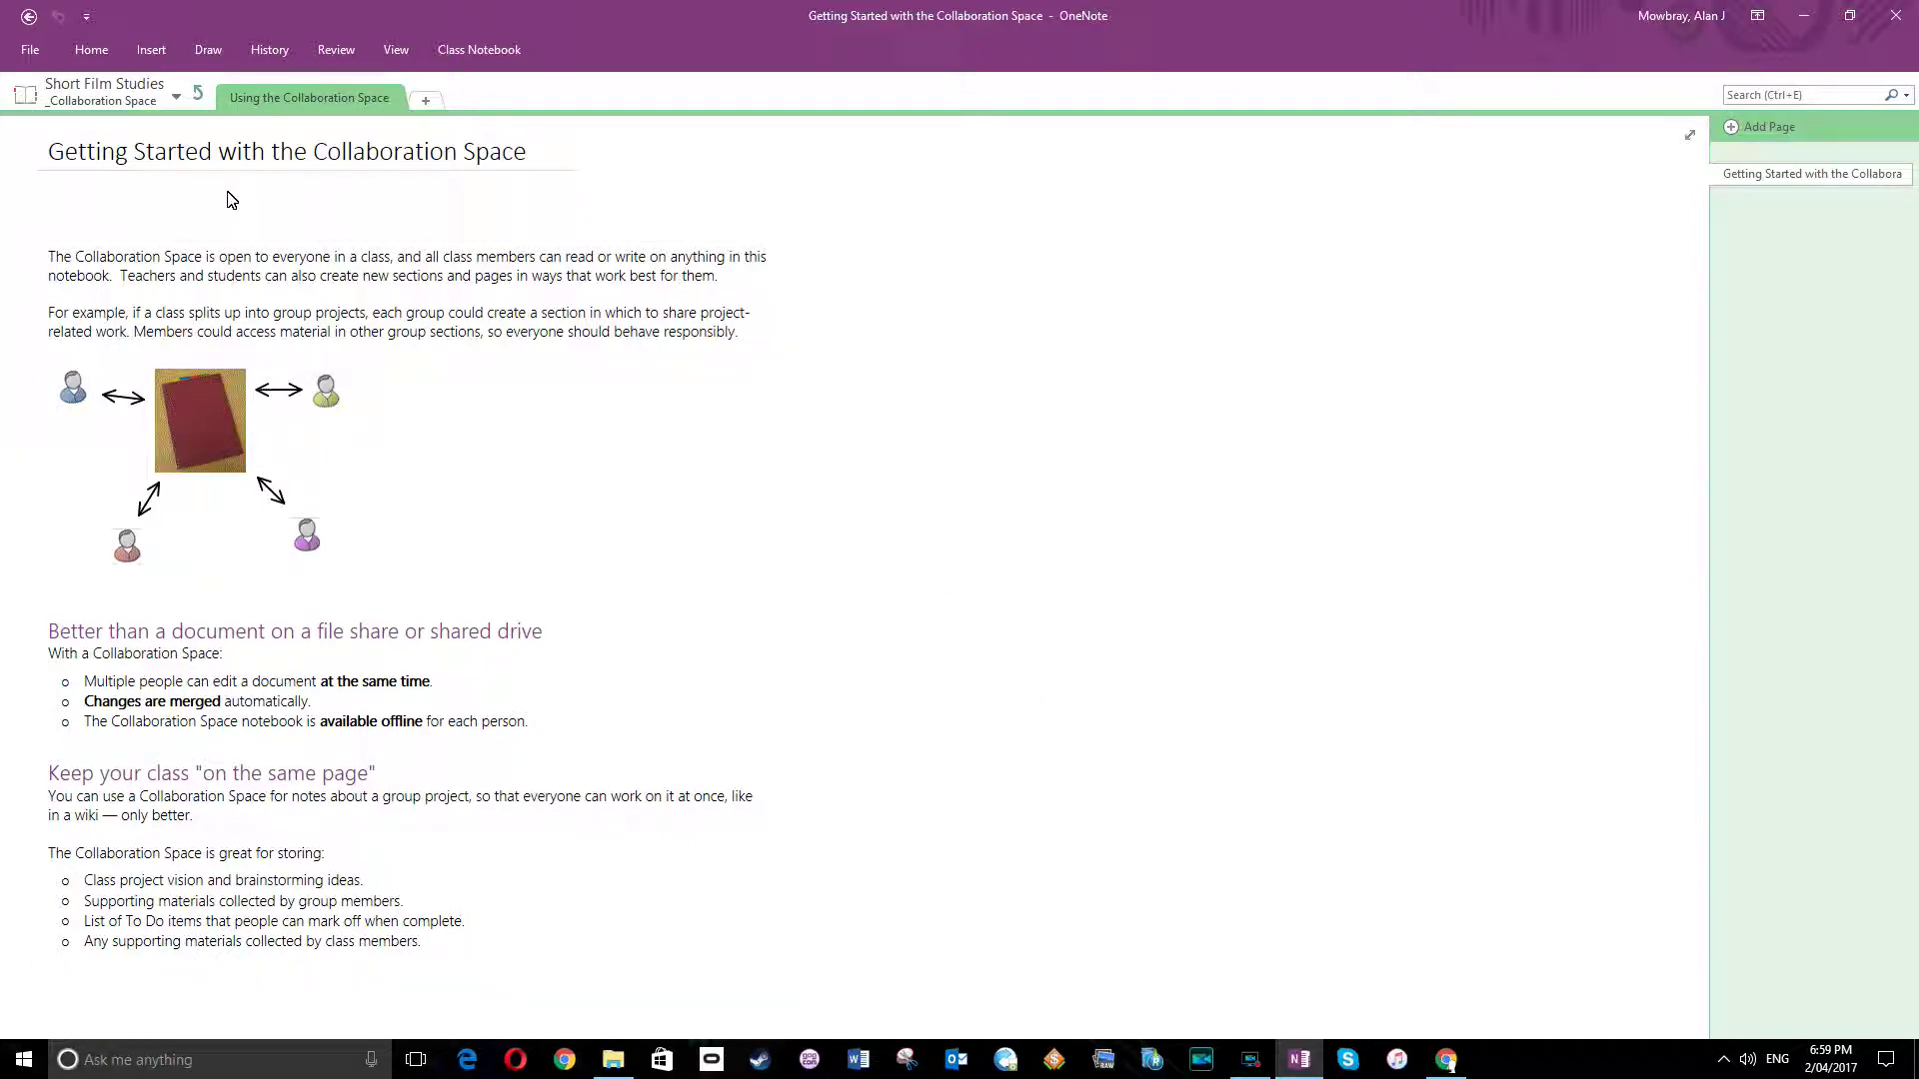
click(201, 97)
click(666, 100)
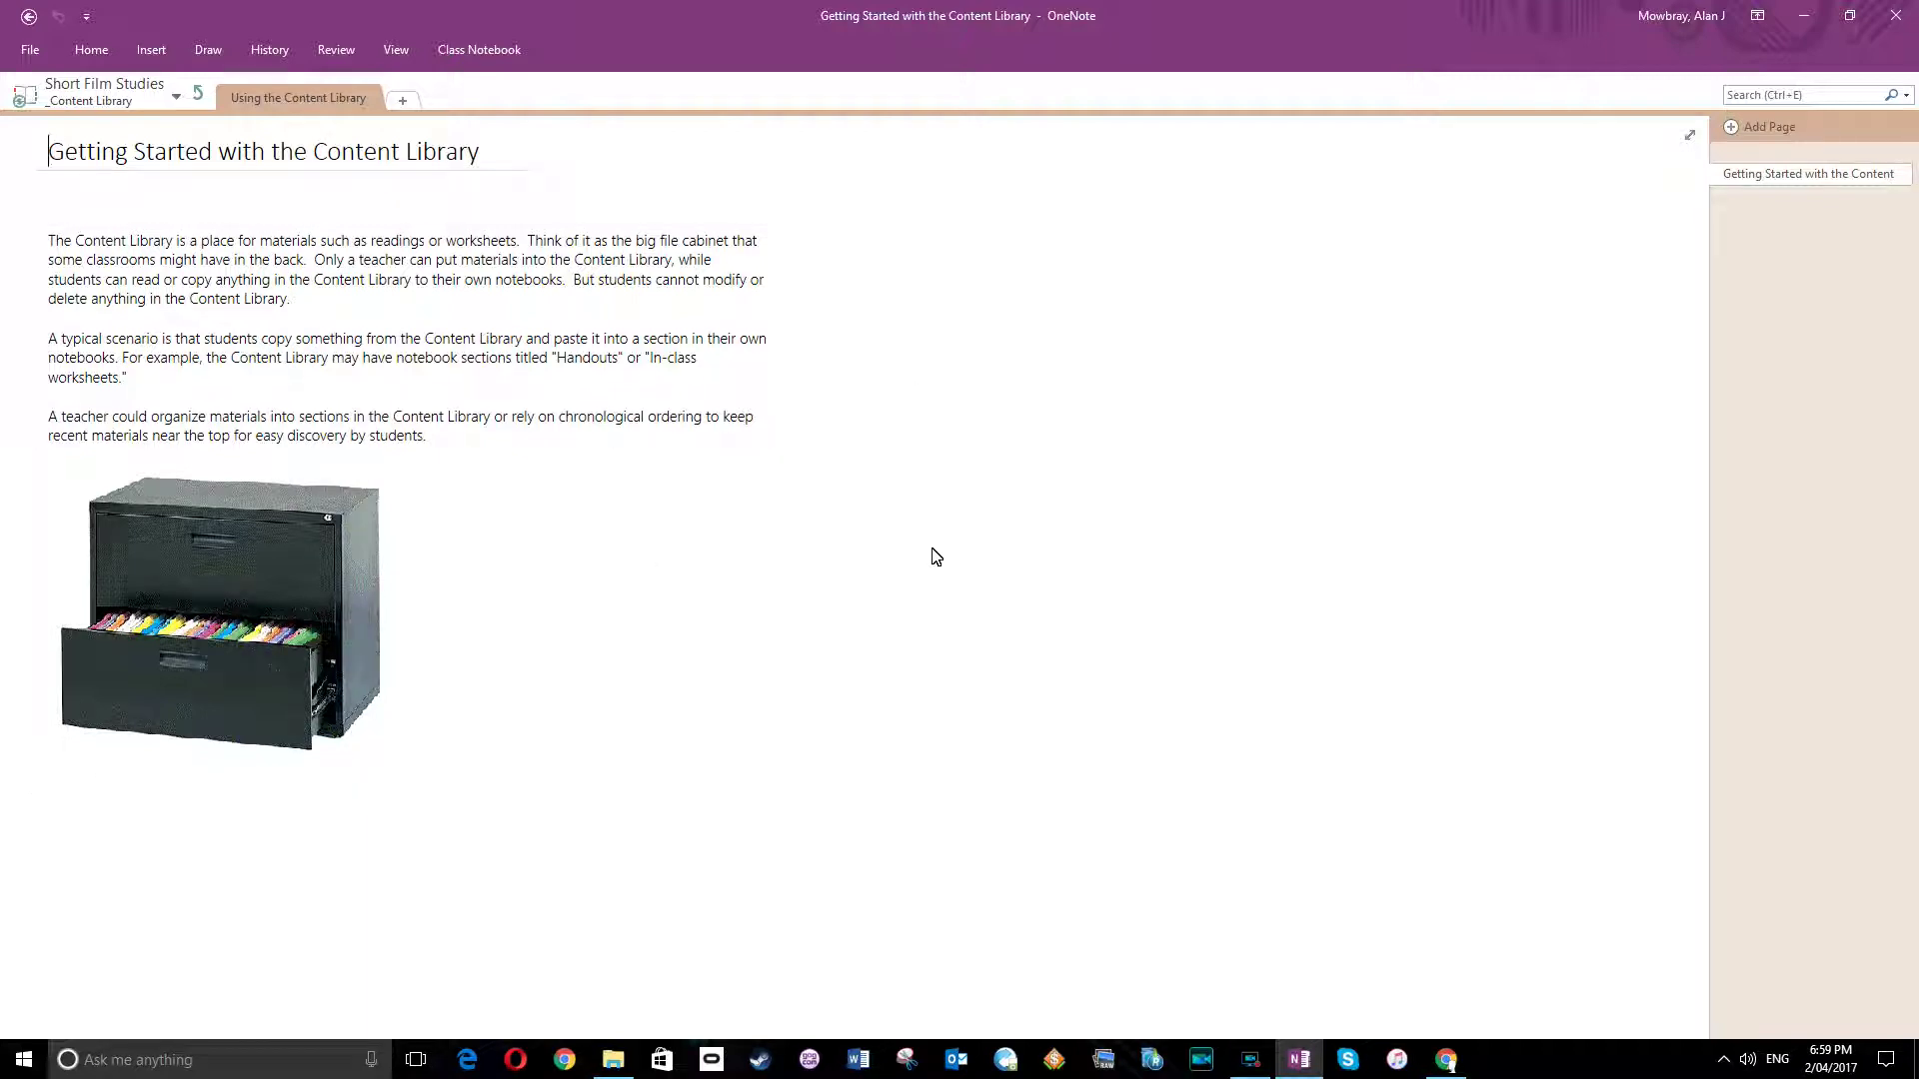
View the Handouts, Class Notes, Homework and Video Research sections in the students' section groups, and return to the notebook's top level.
click(199, 95)
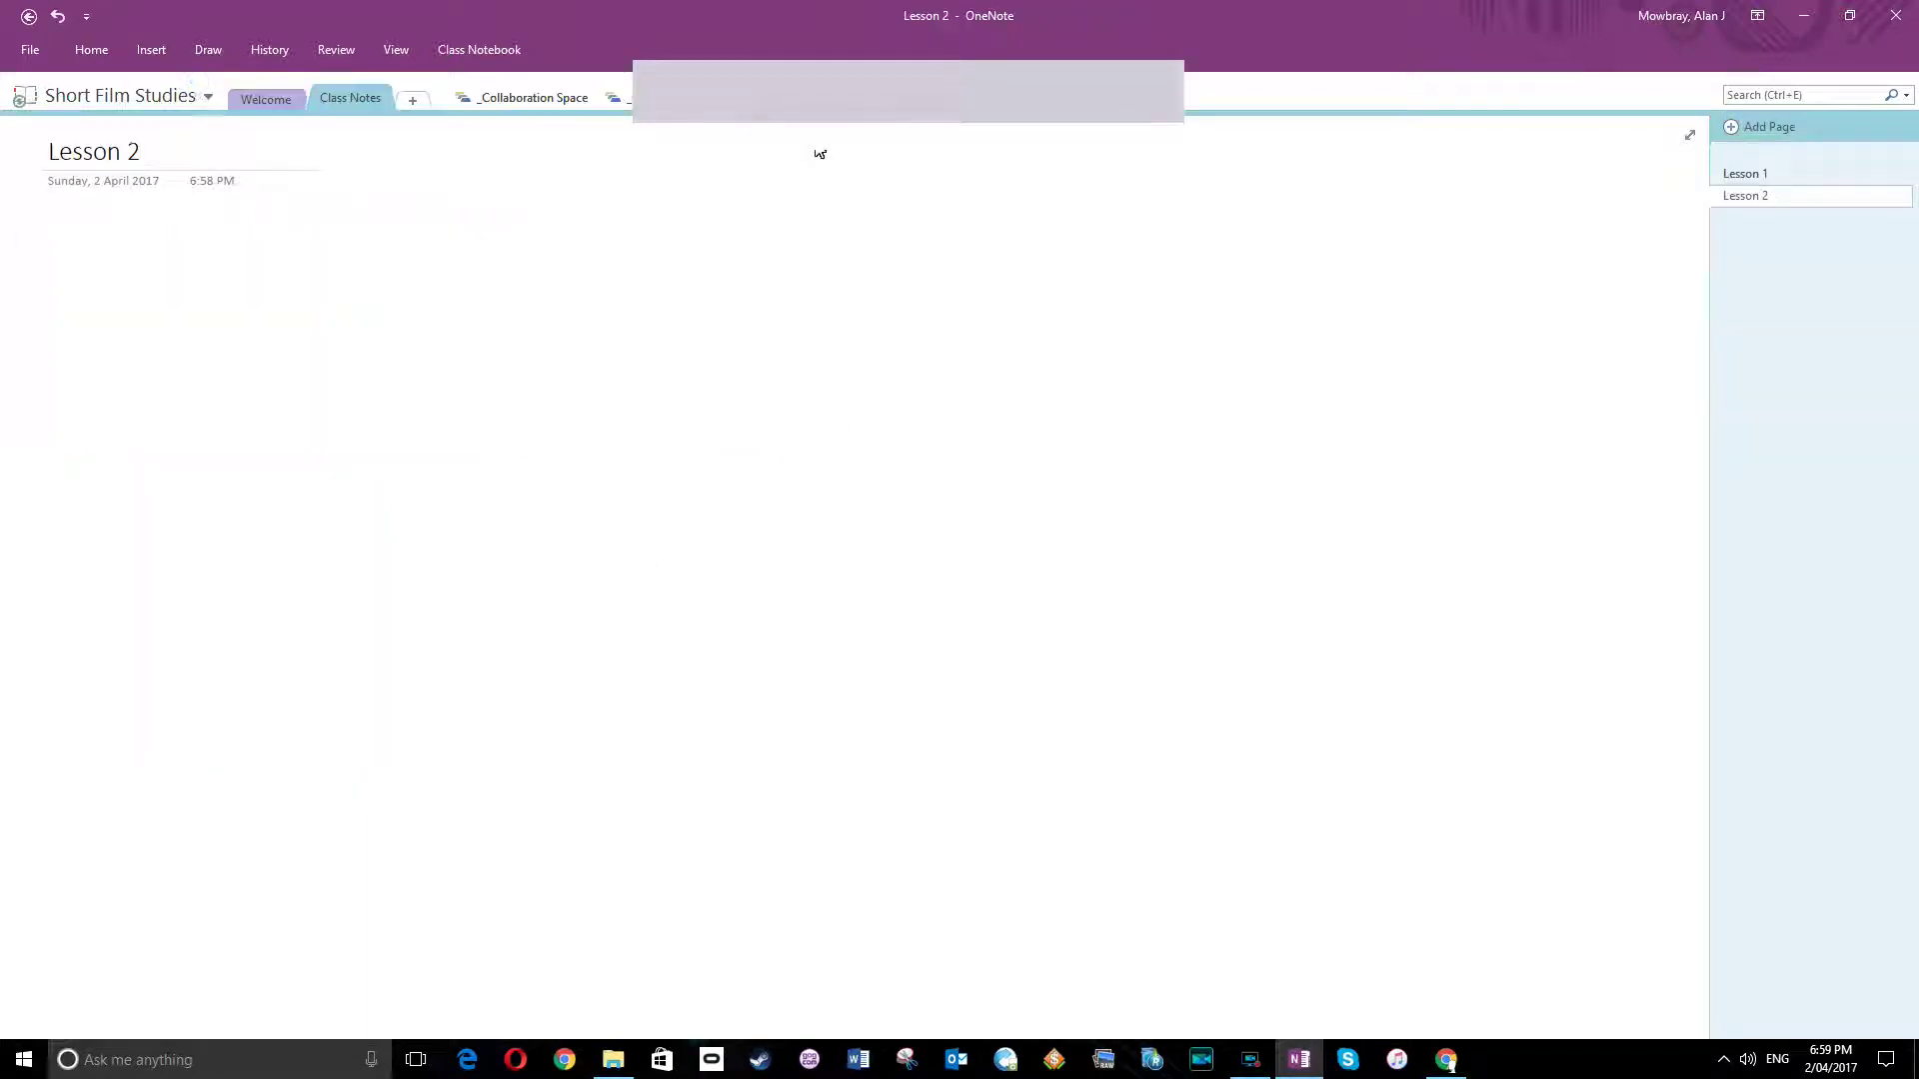
click(835, 100)
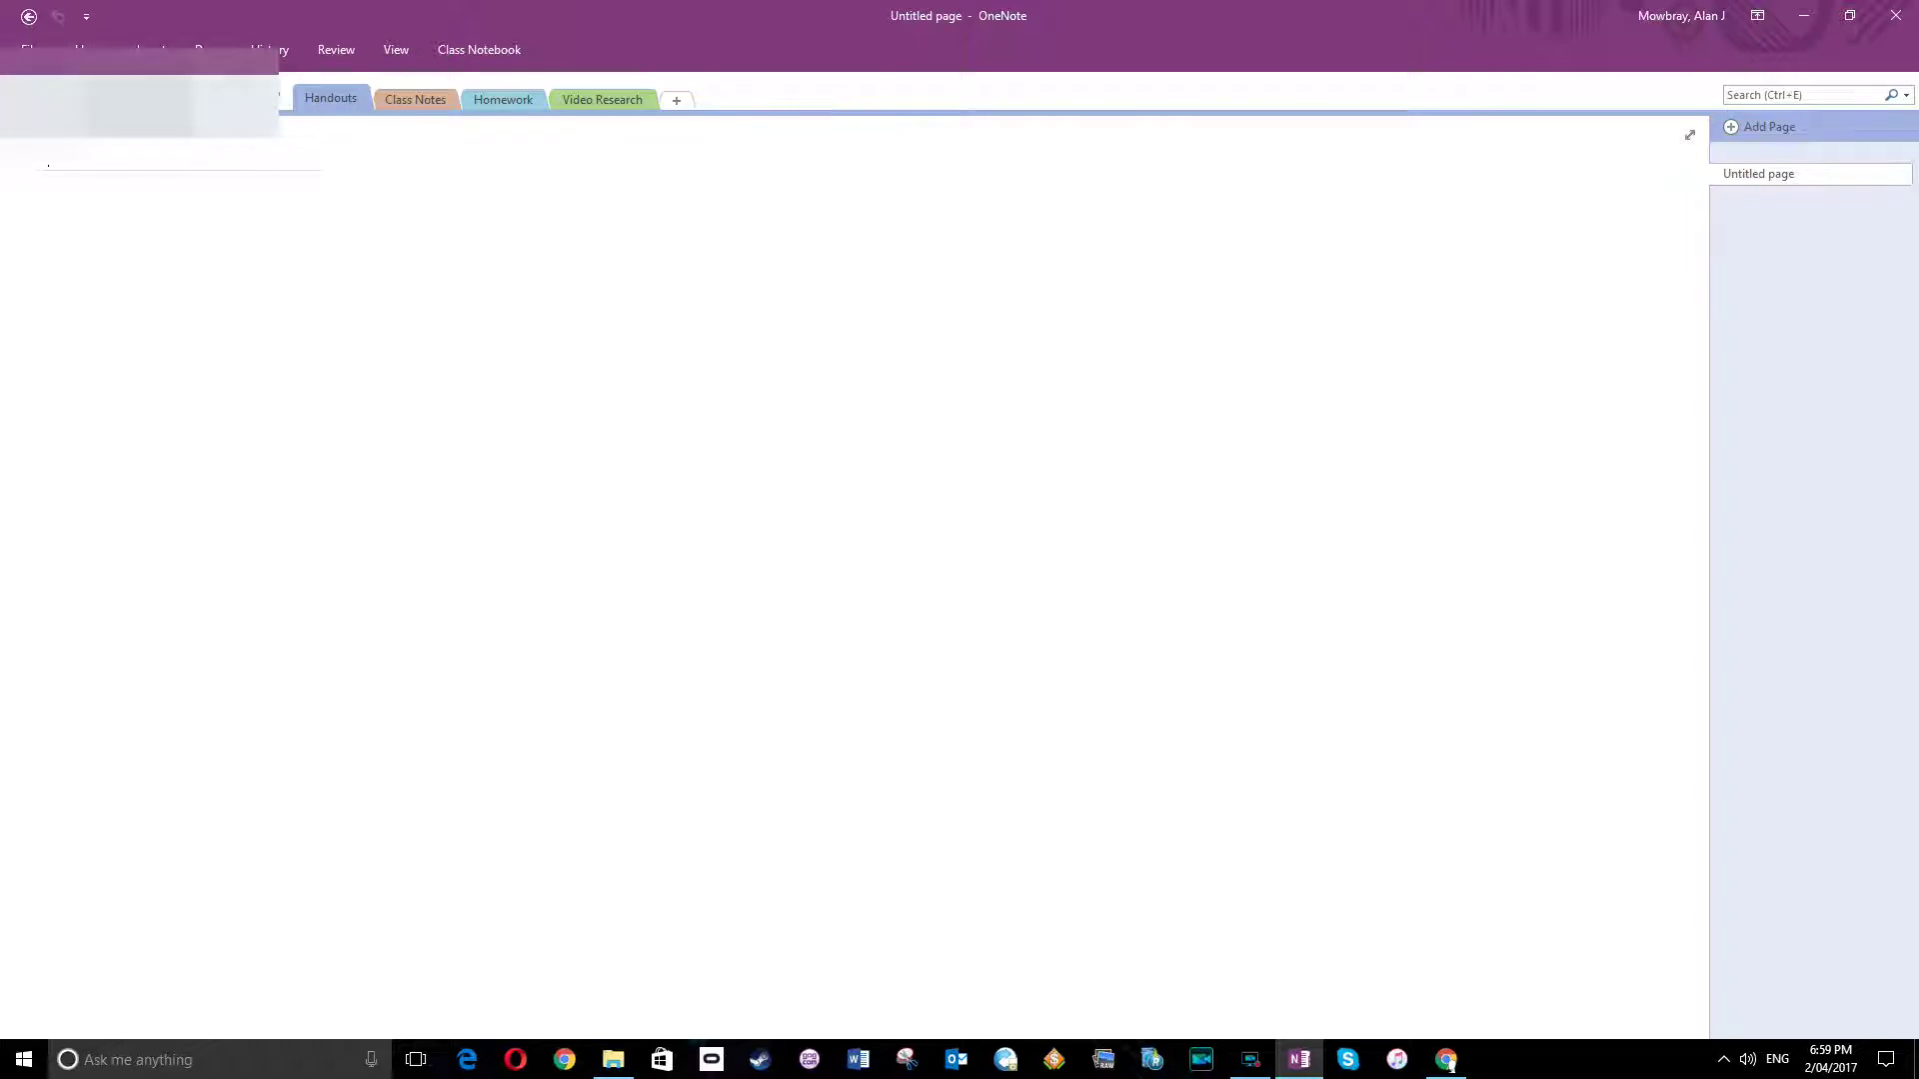
click(279, 101)
click(1000, 108)
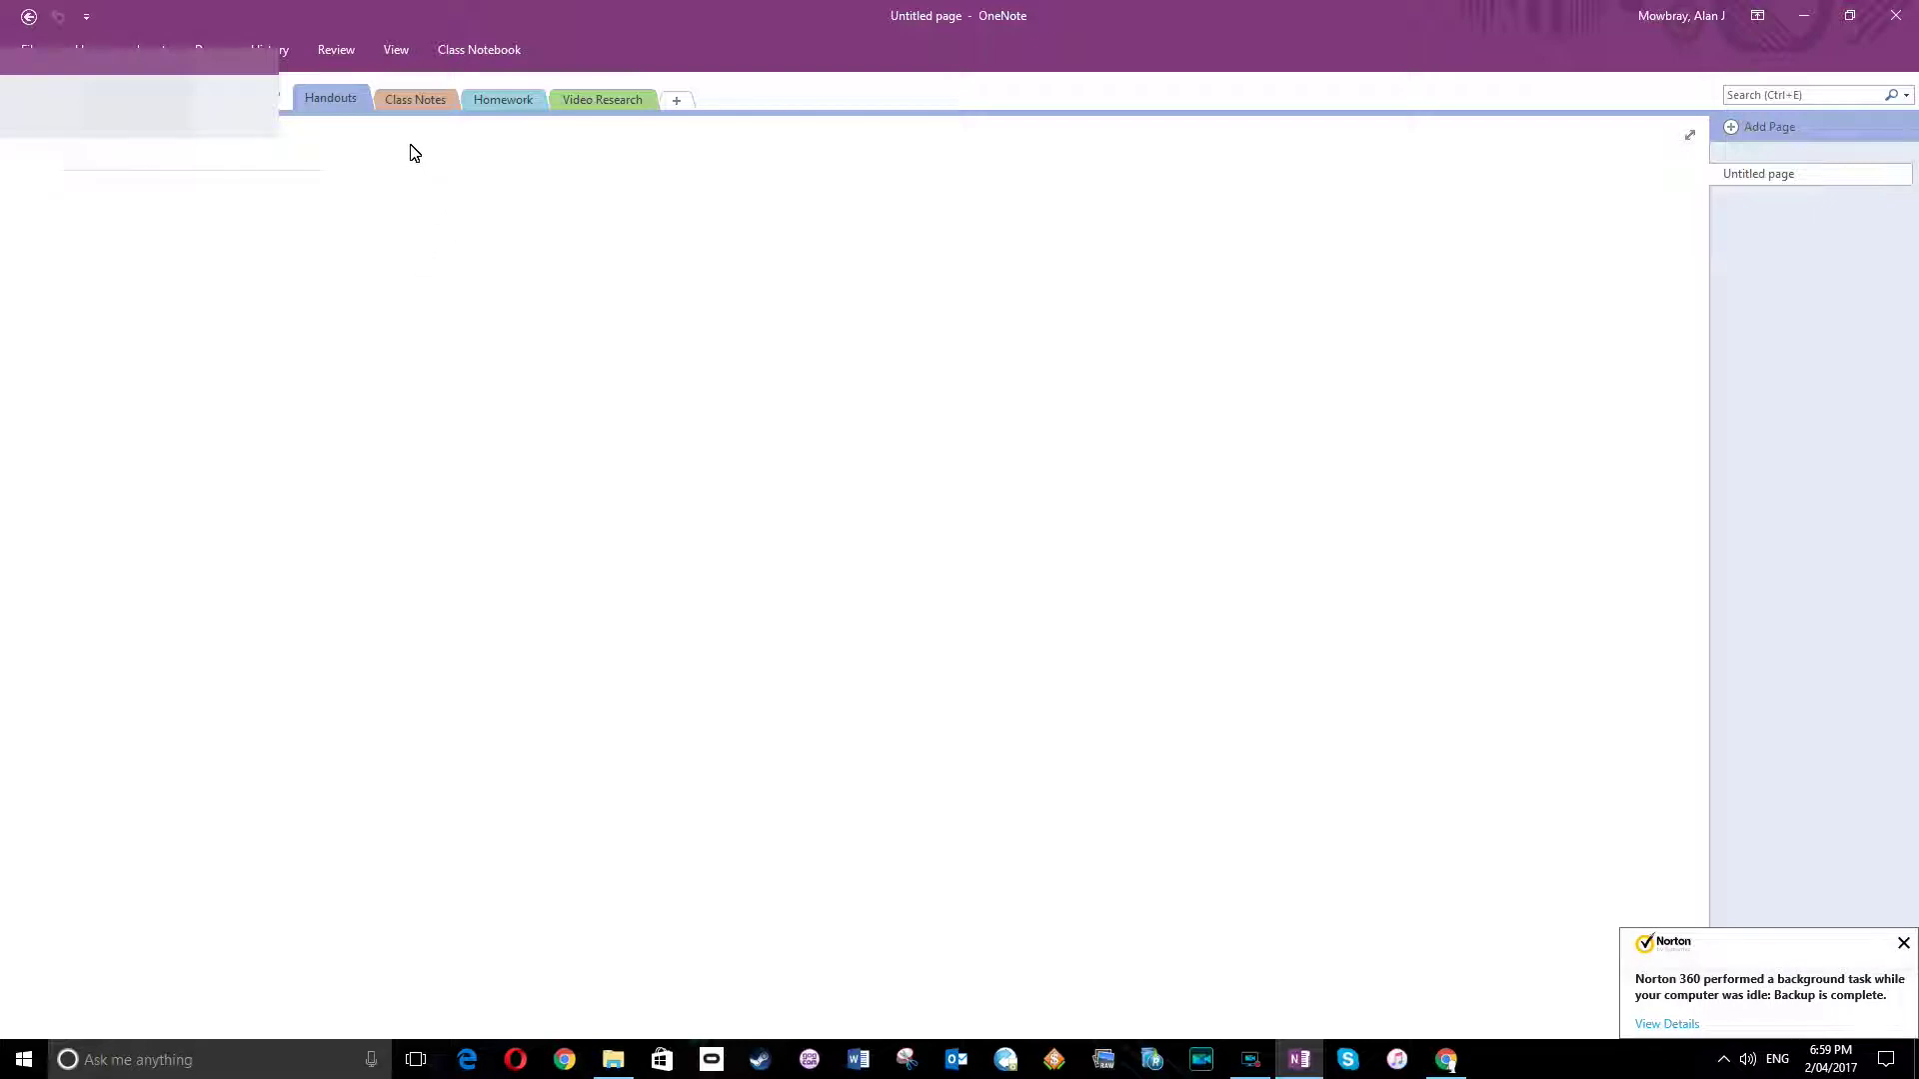
click(411, 98)
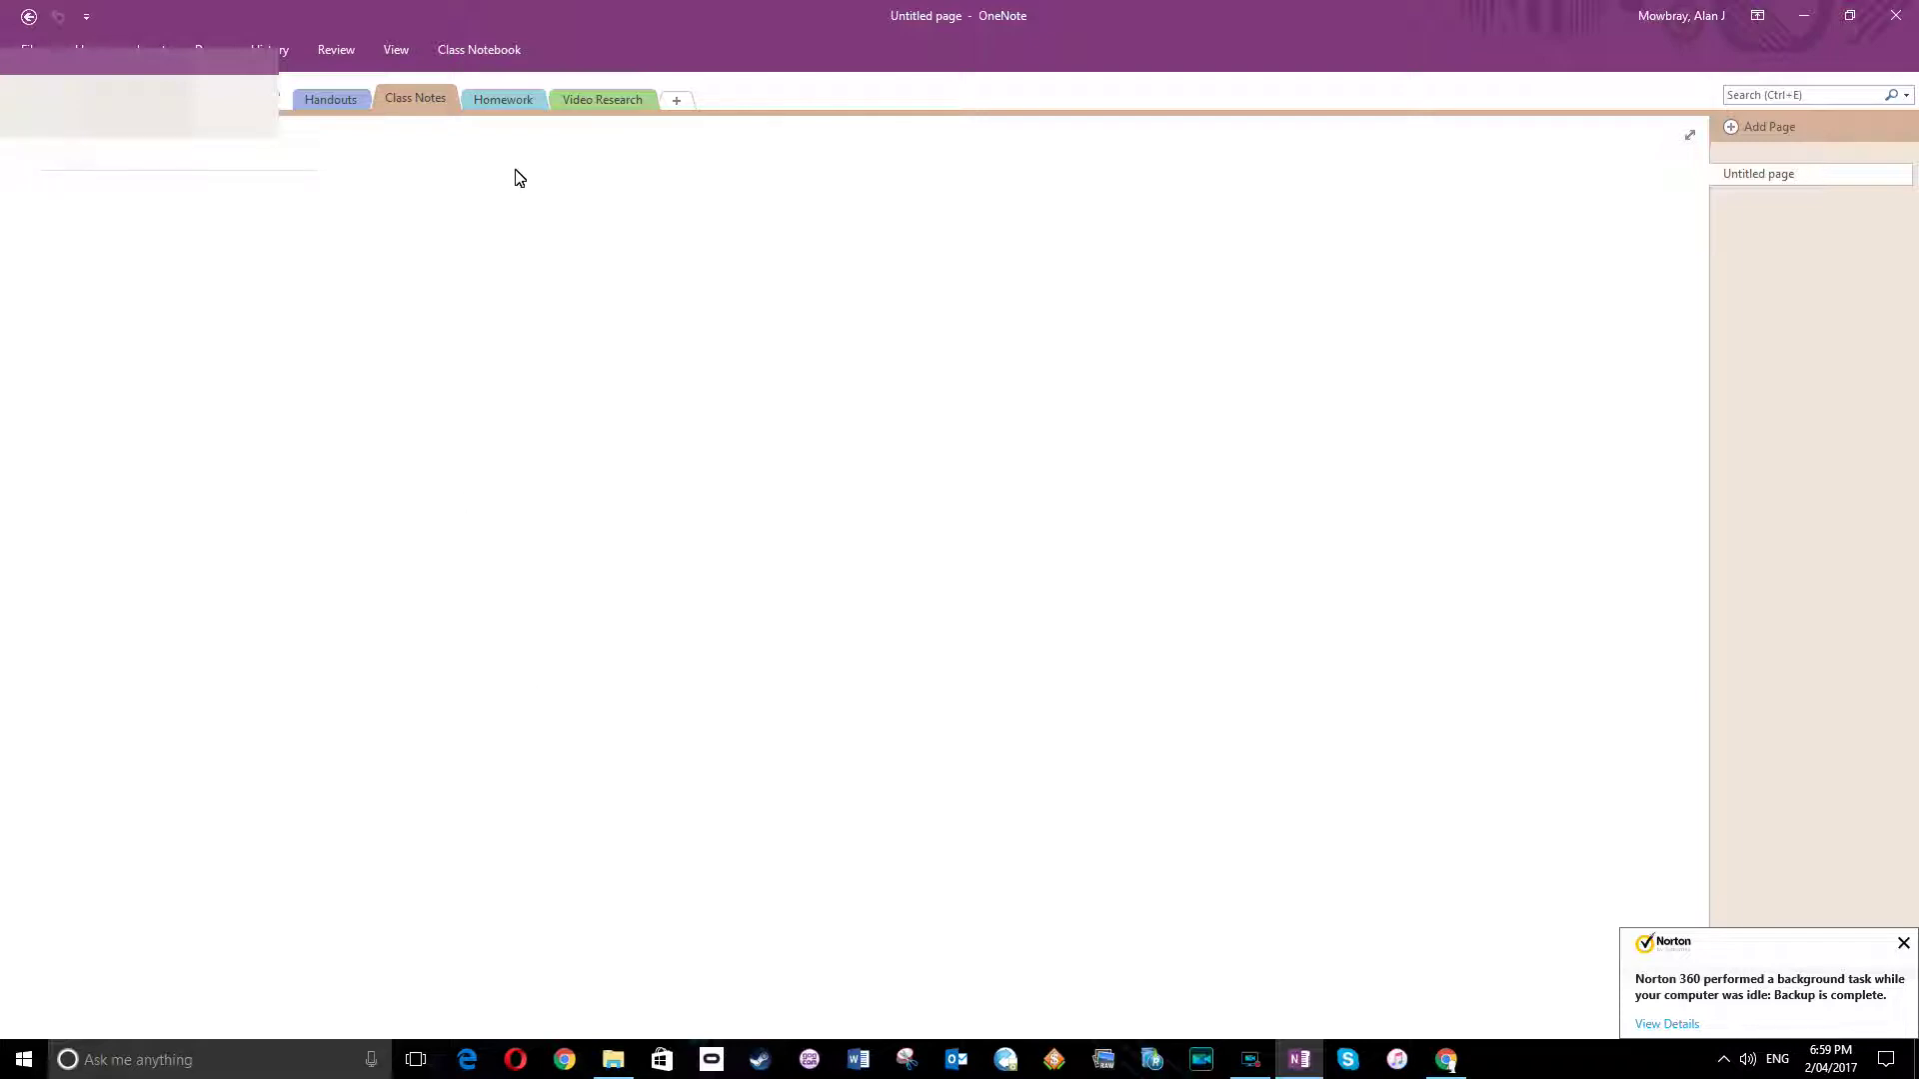
click(525, 101)
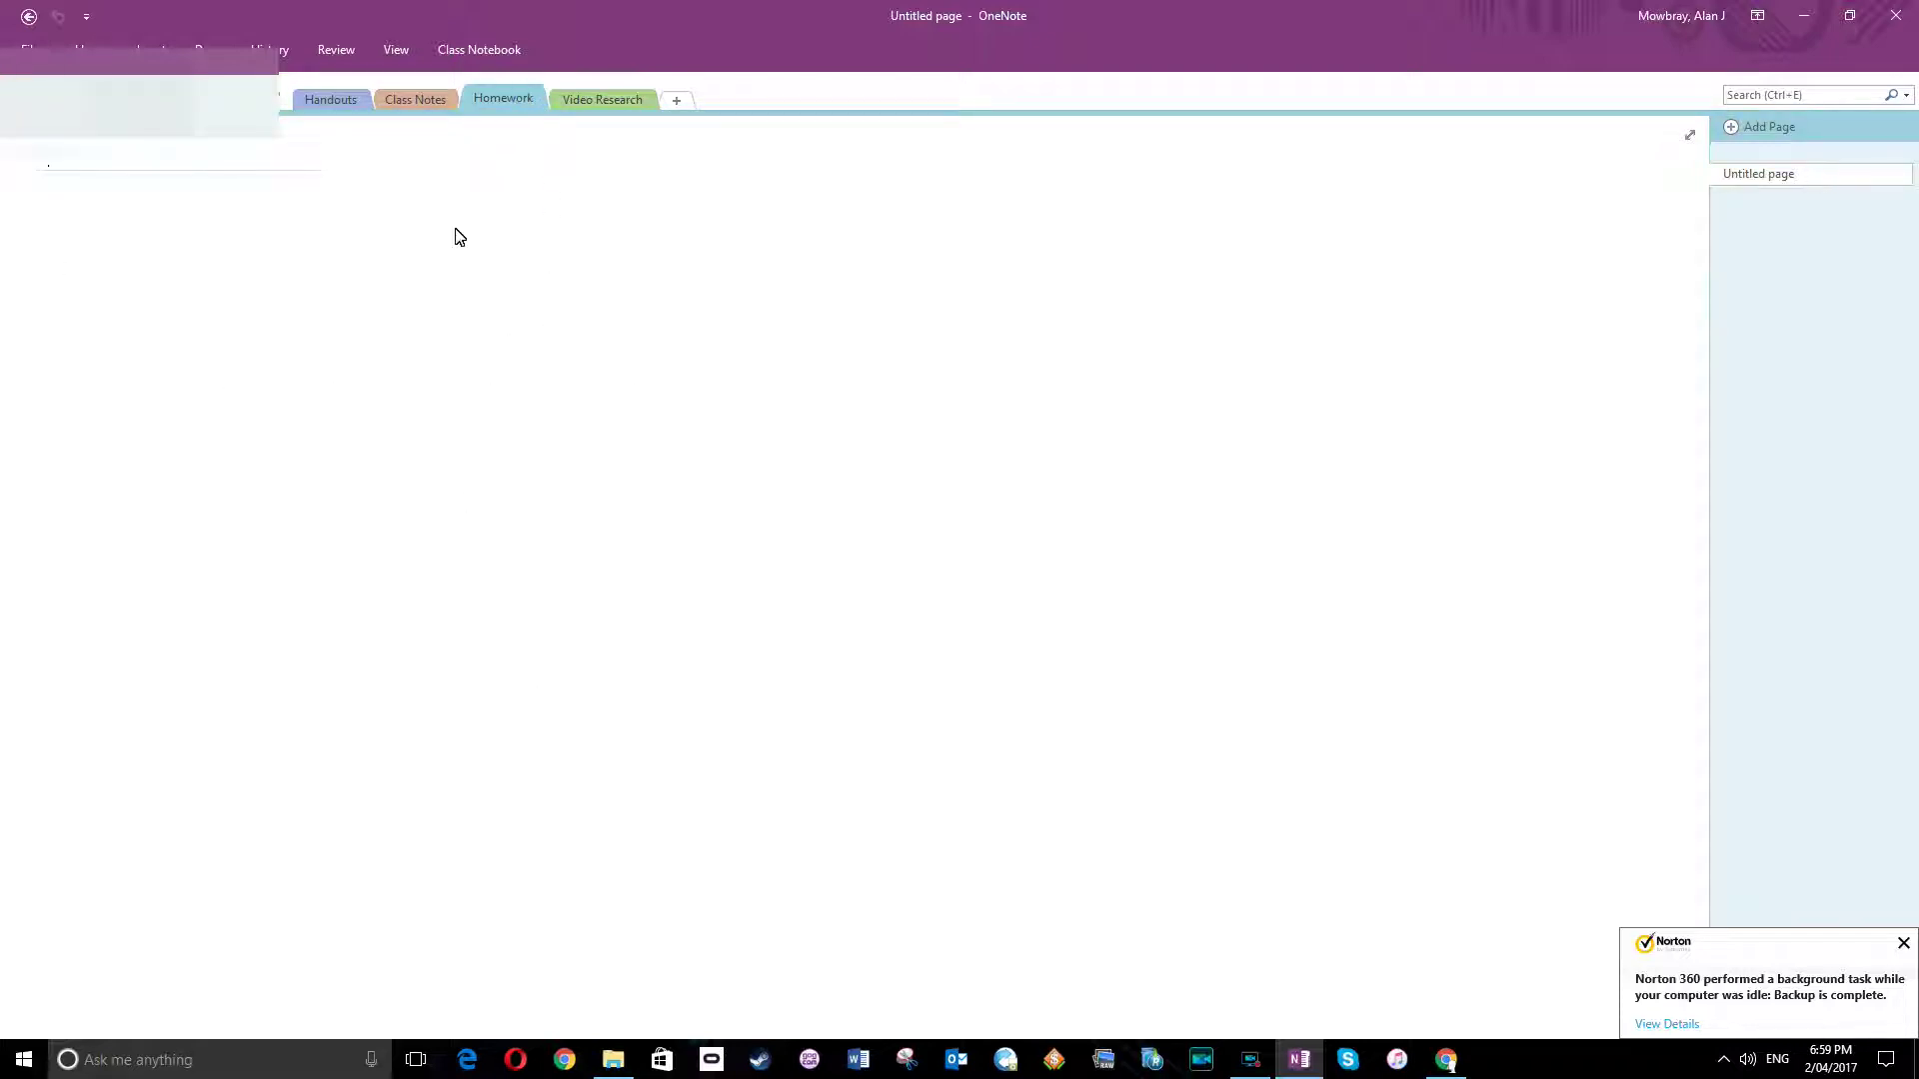
click(611, 103)
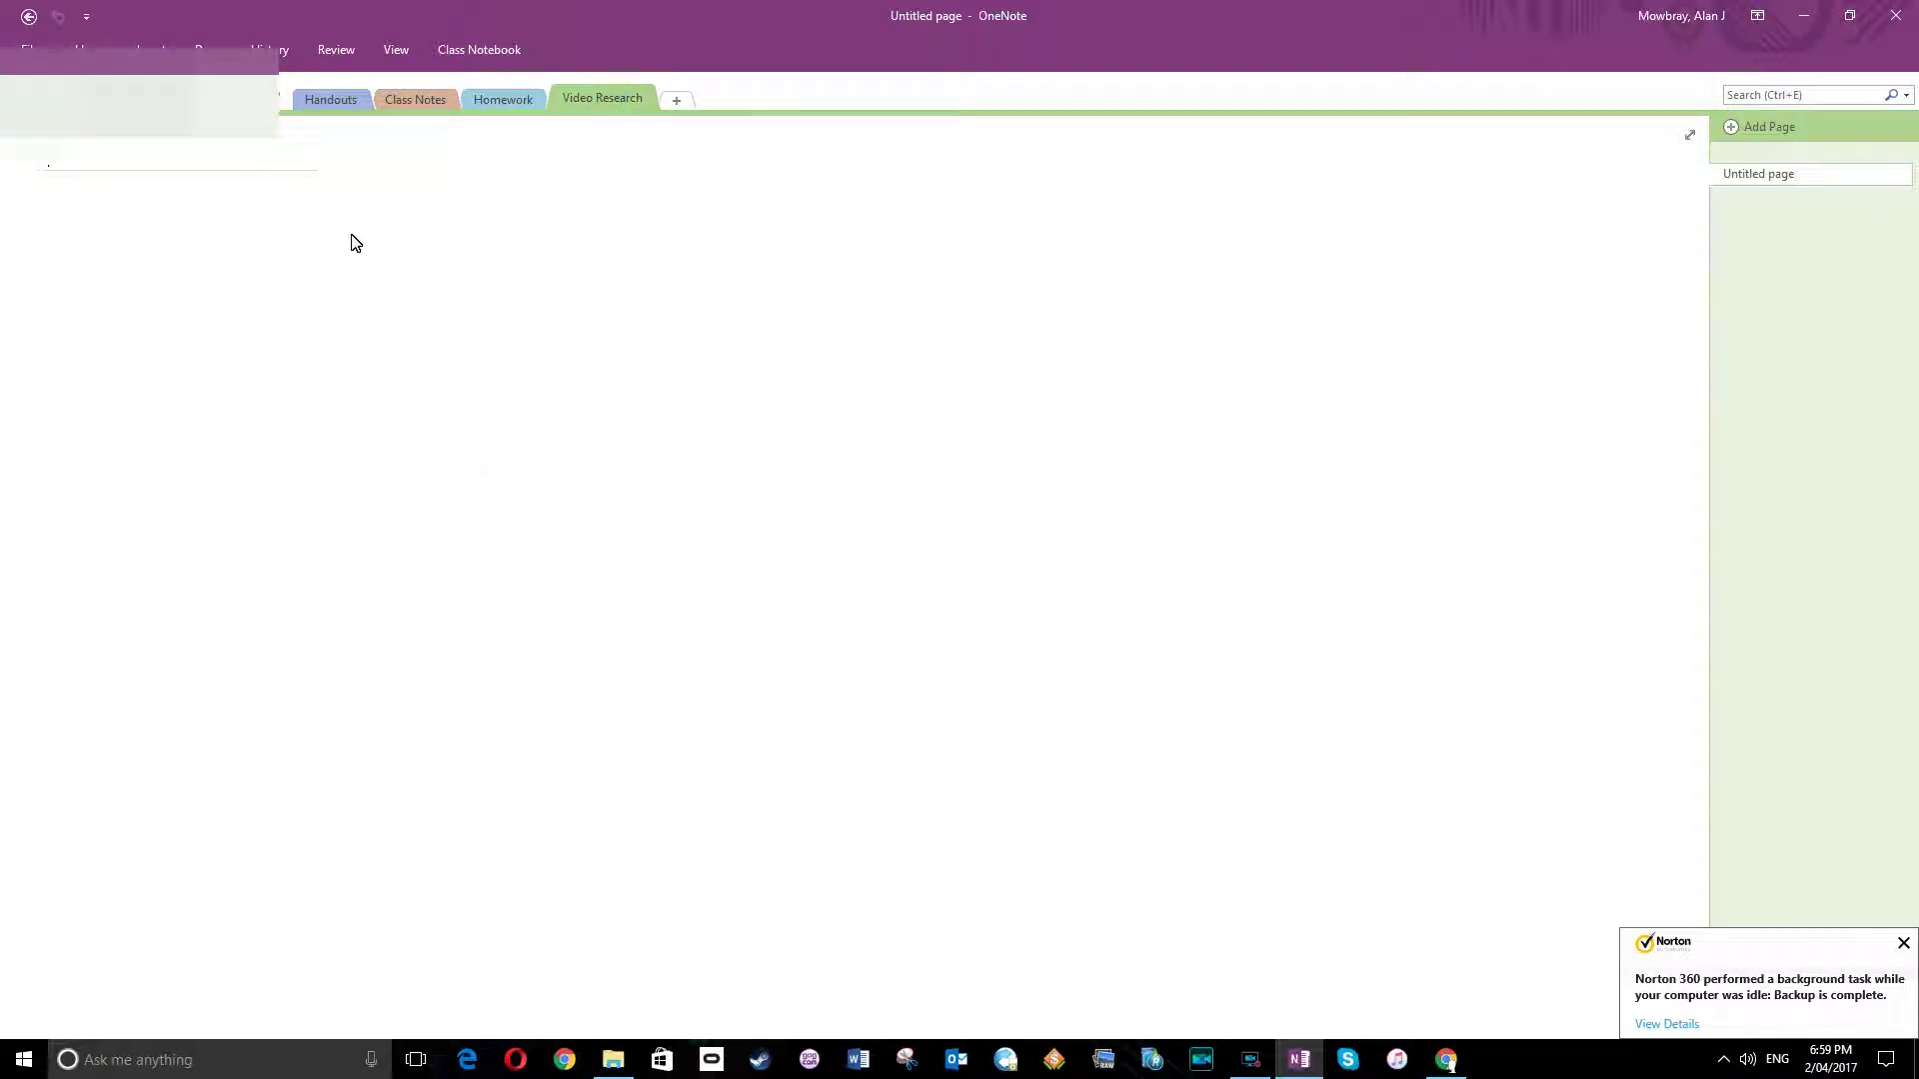
click(281, 106)
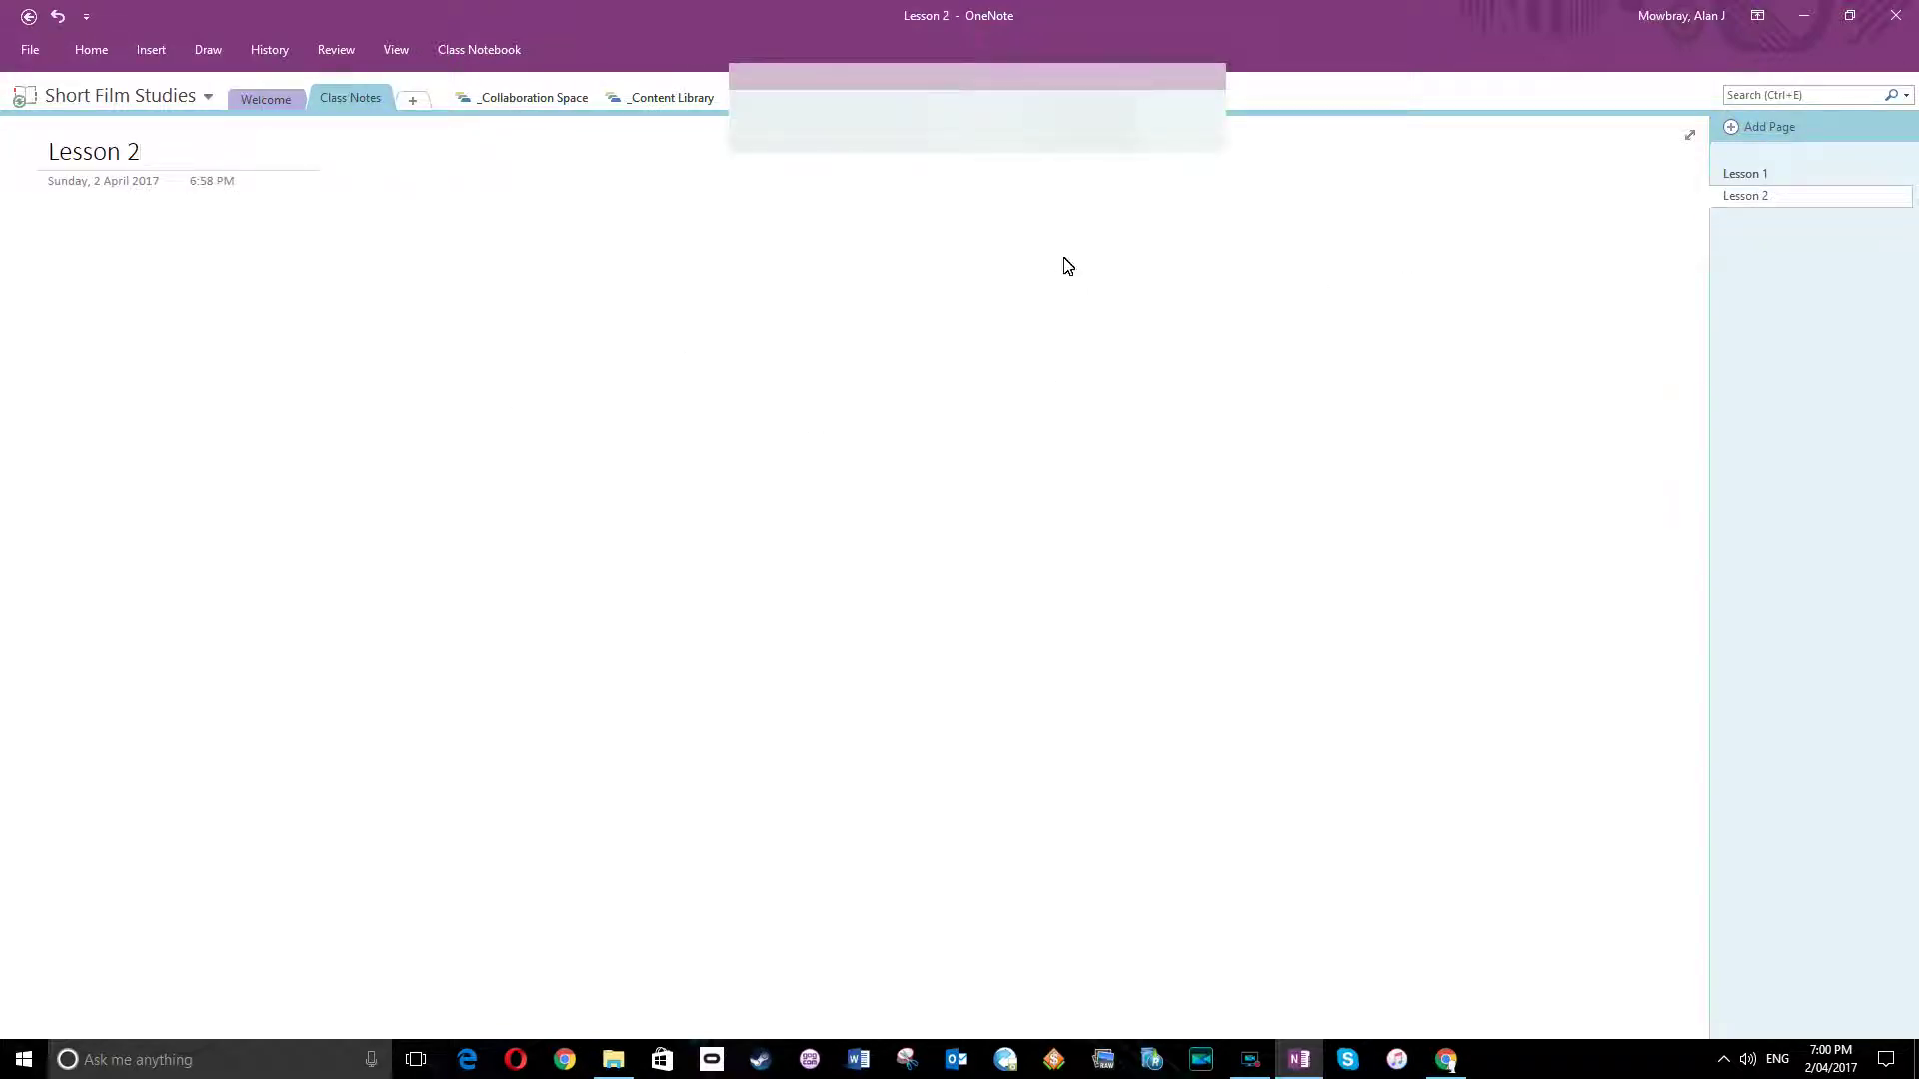
Delete the _Collaboration Space section group from the Short Film Studies notebook.
right_click(547, 107)
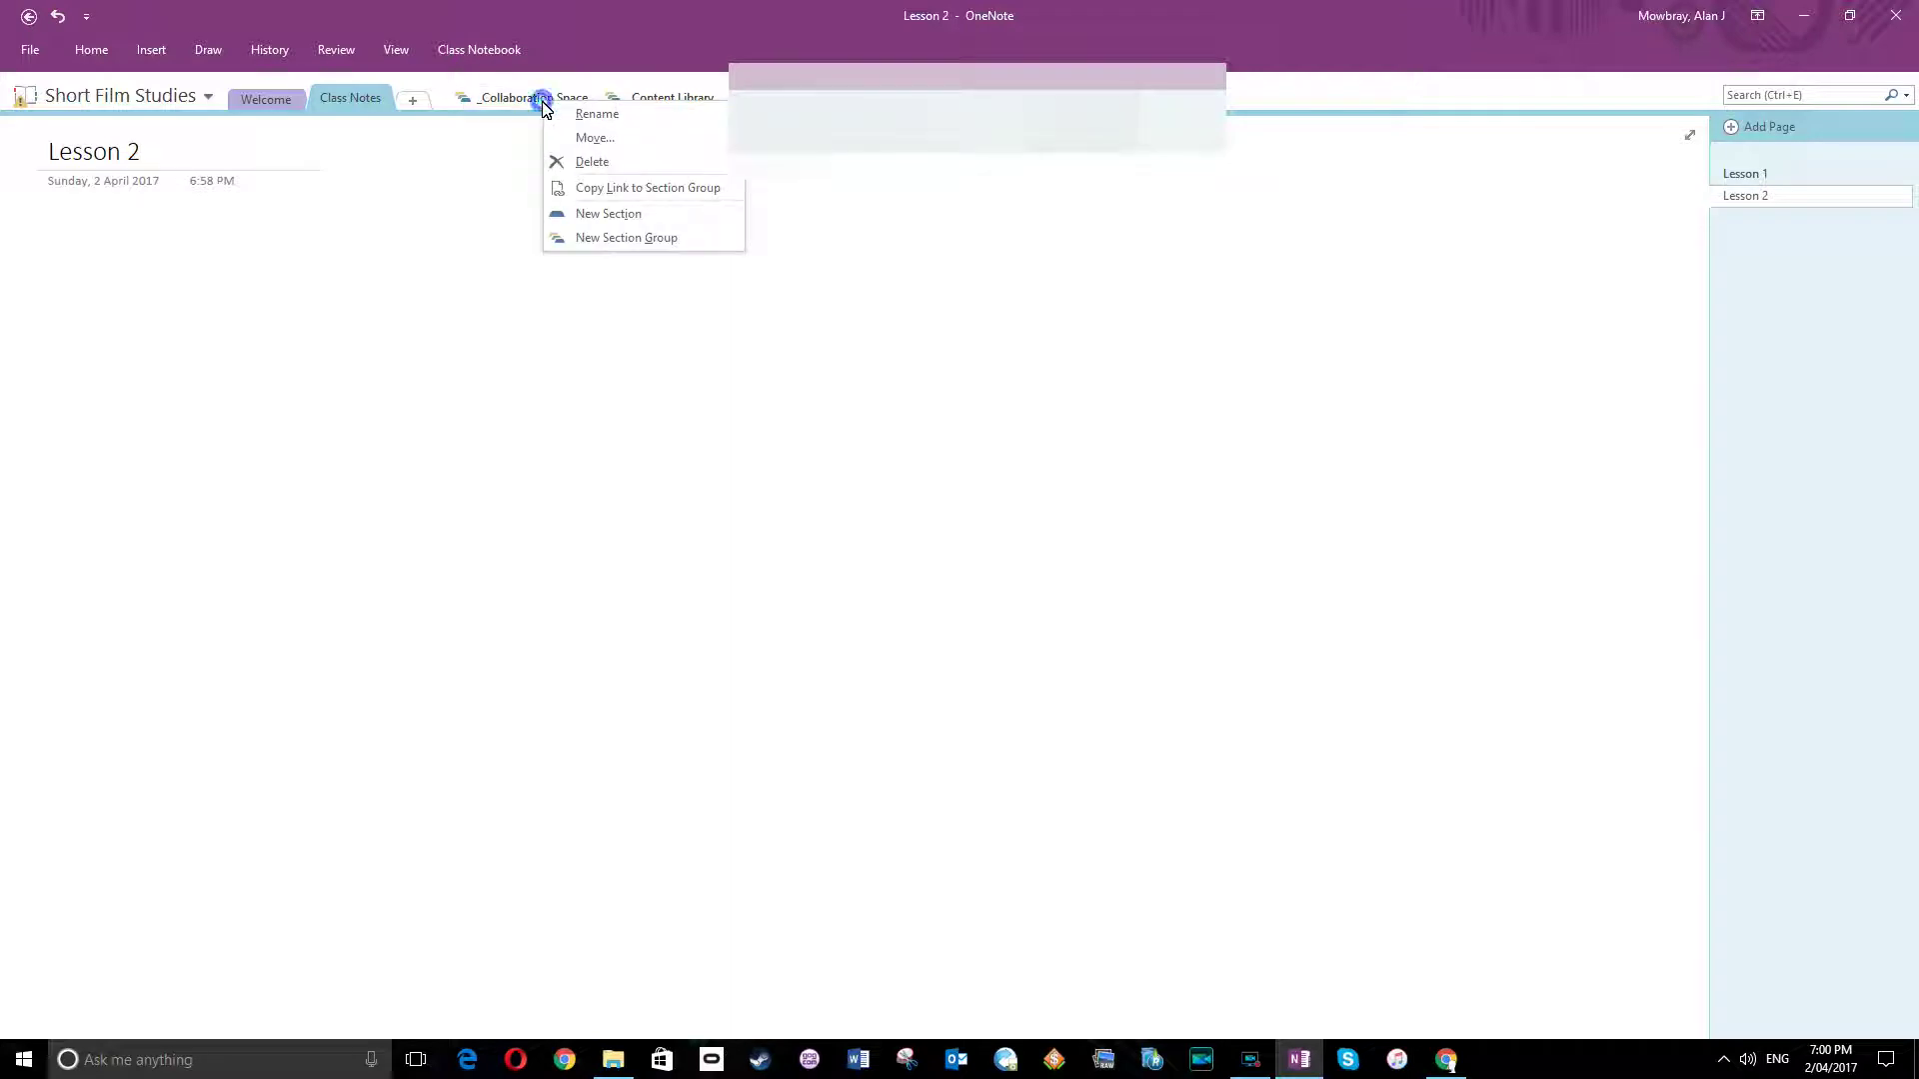
click(589, 163)
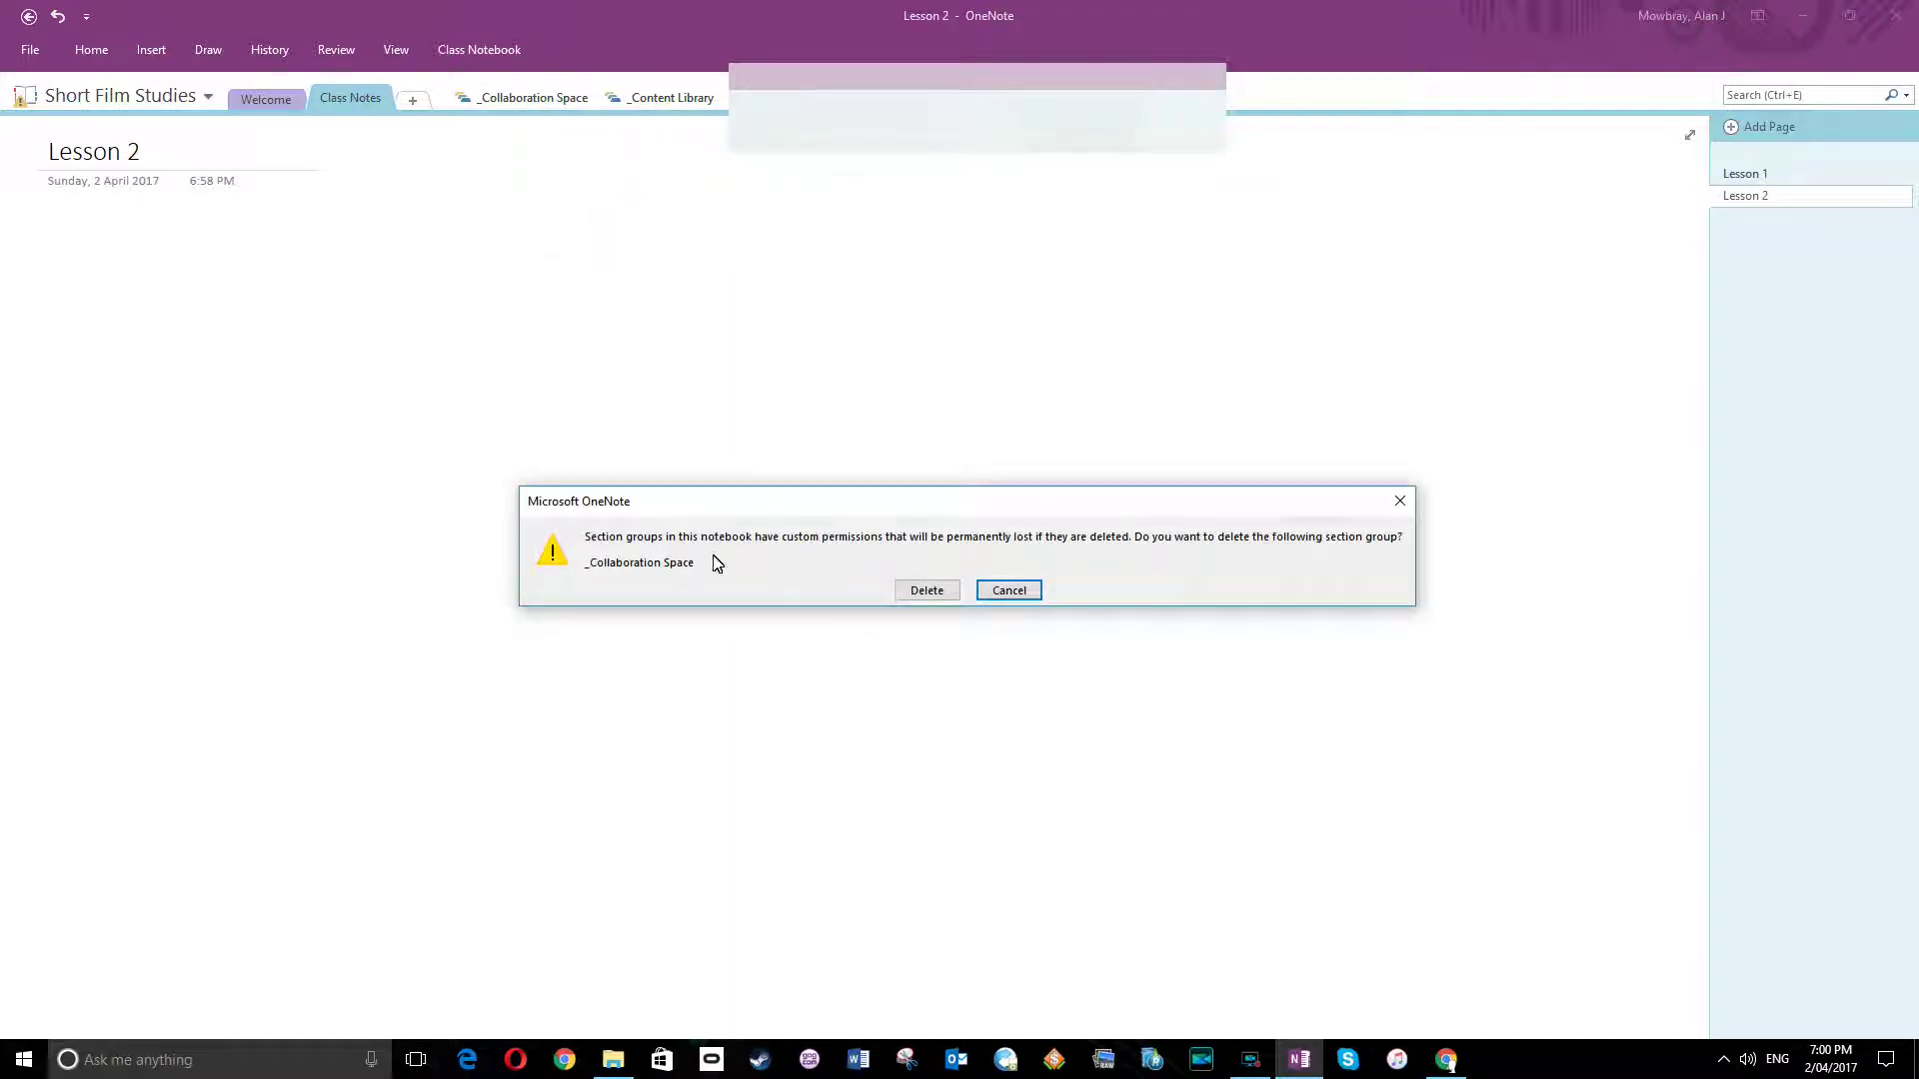
click(938, 596)
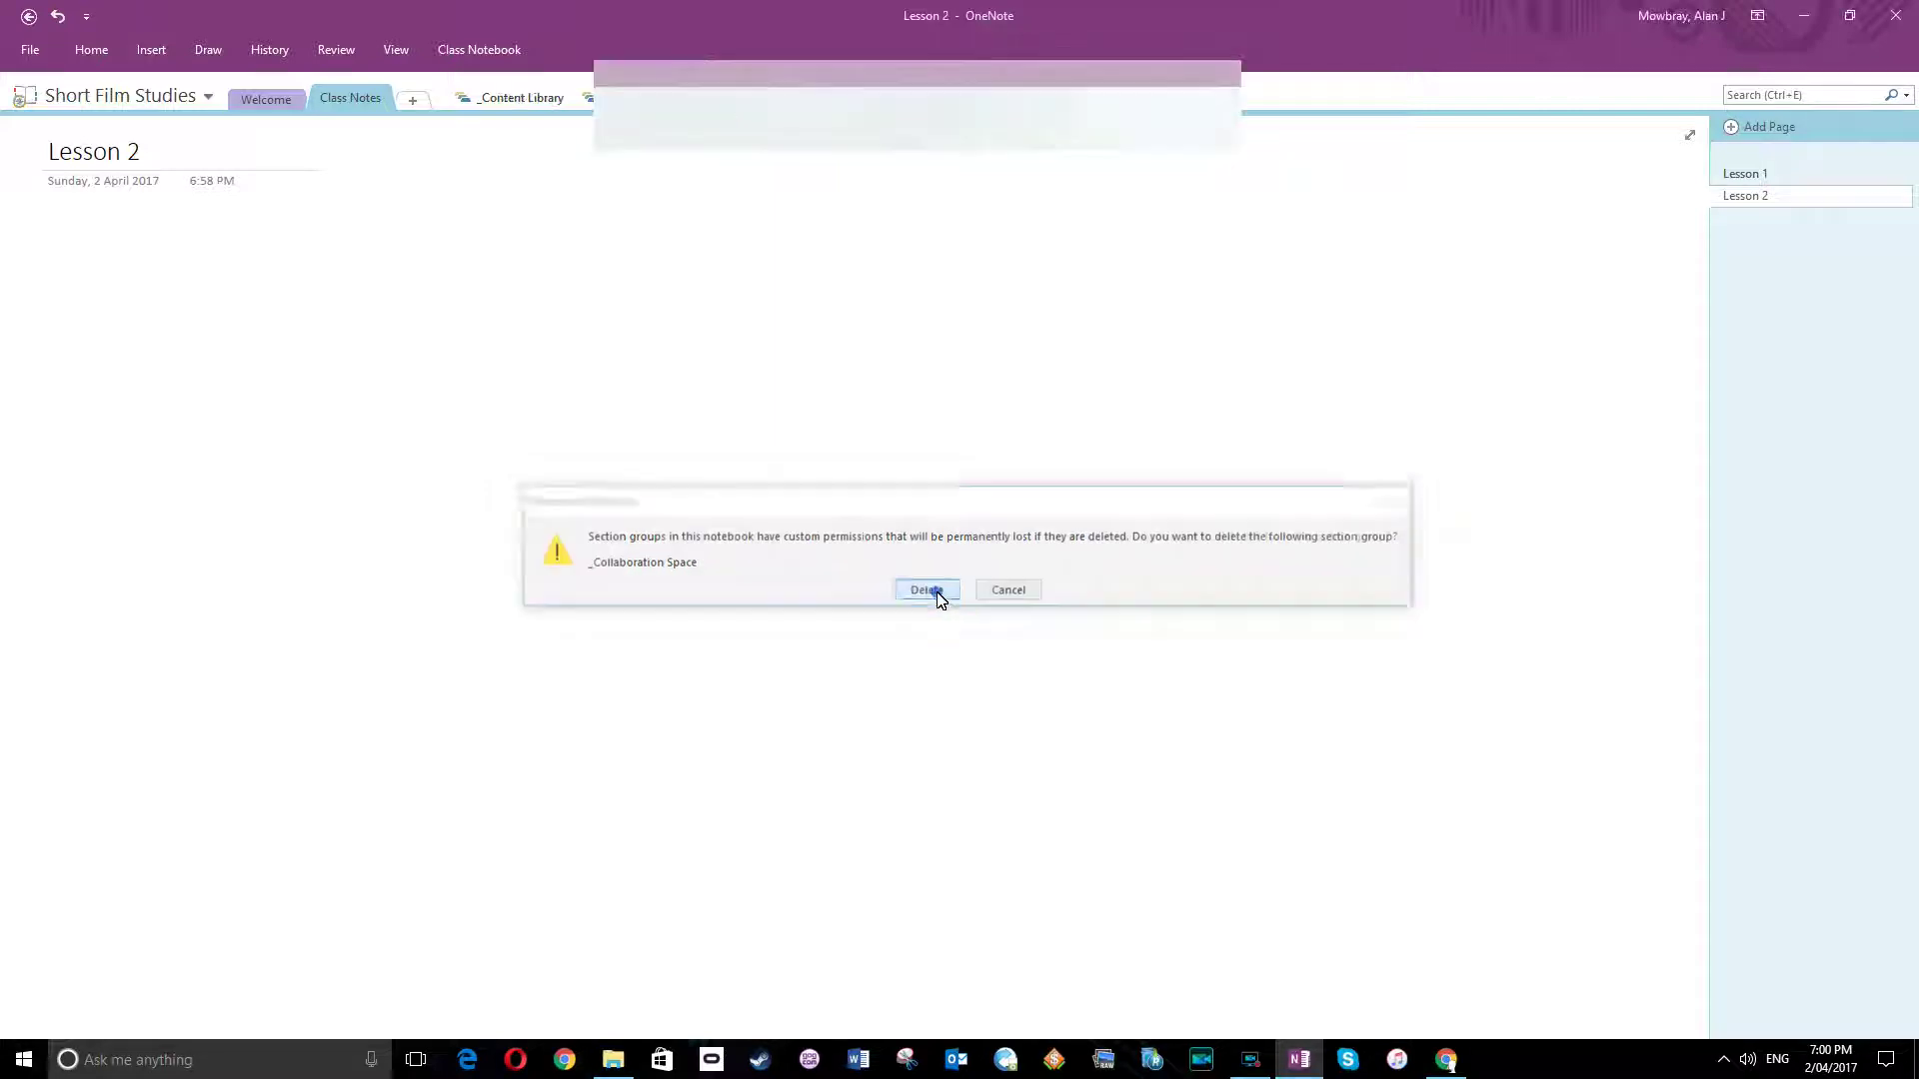